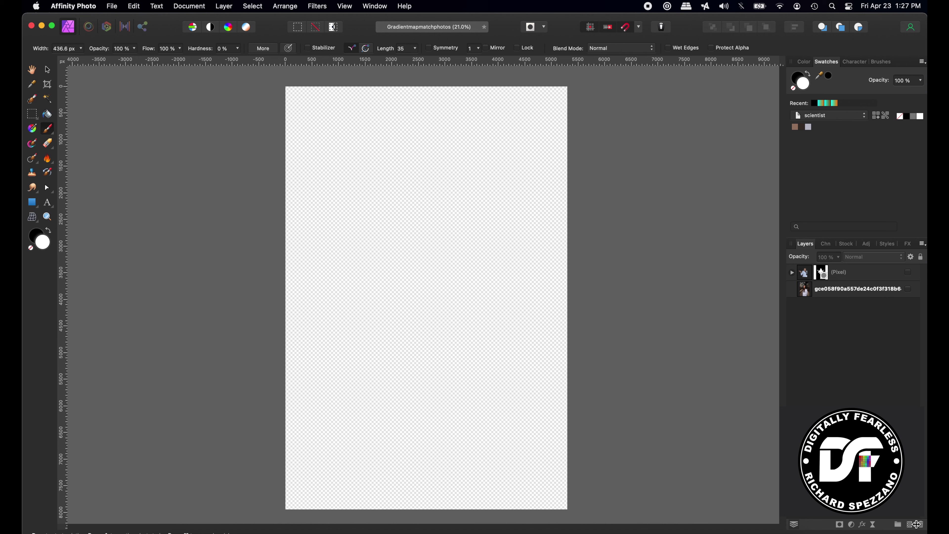
Add a pixel layer and draw a horizontal linear gradient from the canvas's left edge across about three quarters of its width
click(910, 525)
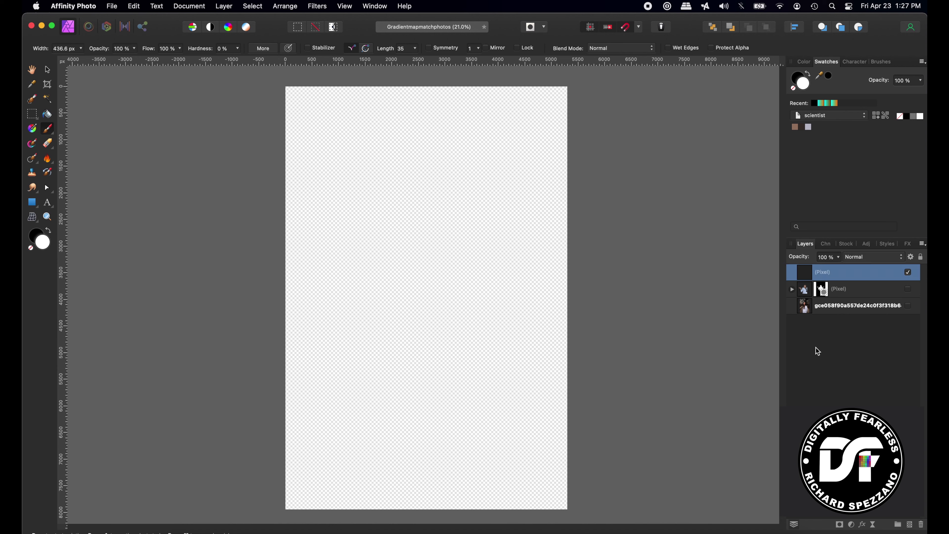
click(33, 128)
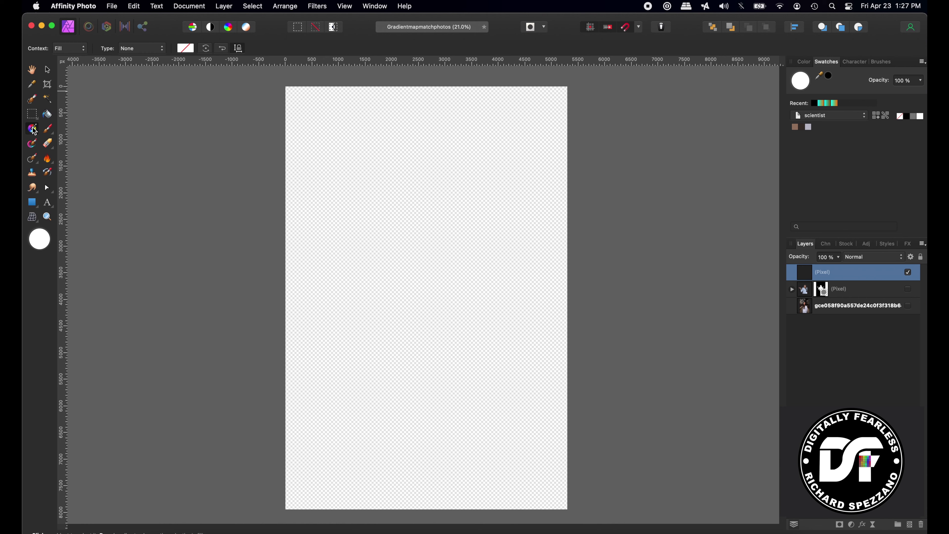
drag(286, 217, 493, 217)
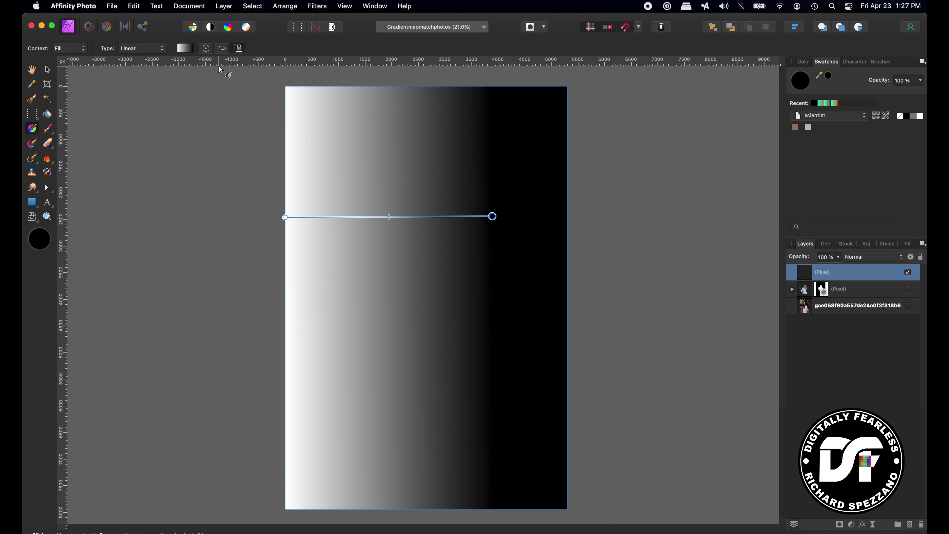
Recolor the pixel layer's gradient with a cyan start stop and an orange end stop, and commit it
click(191, 51)
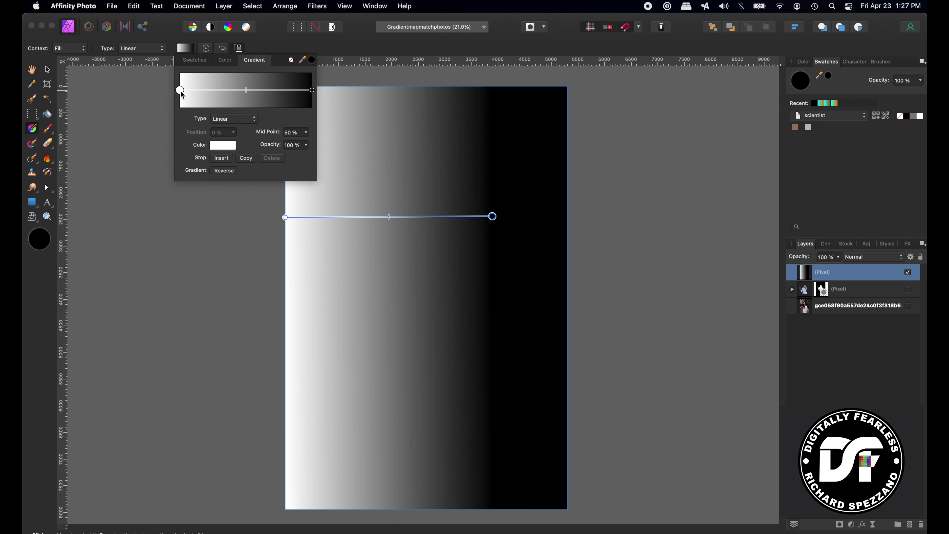
click(226, 150)
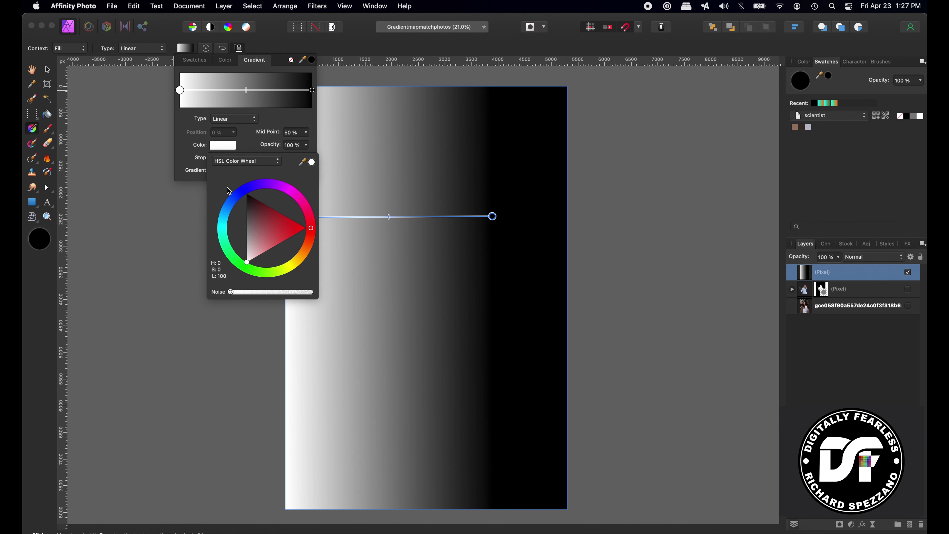
click(225, 220)
mouse_move(225, 221)
mouse_down()
mouse_move(218, 210)
mouse_move(224, 221)
mouse_up()
click(312, 90)
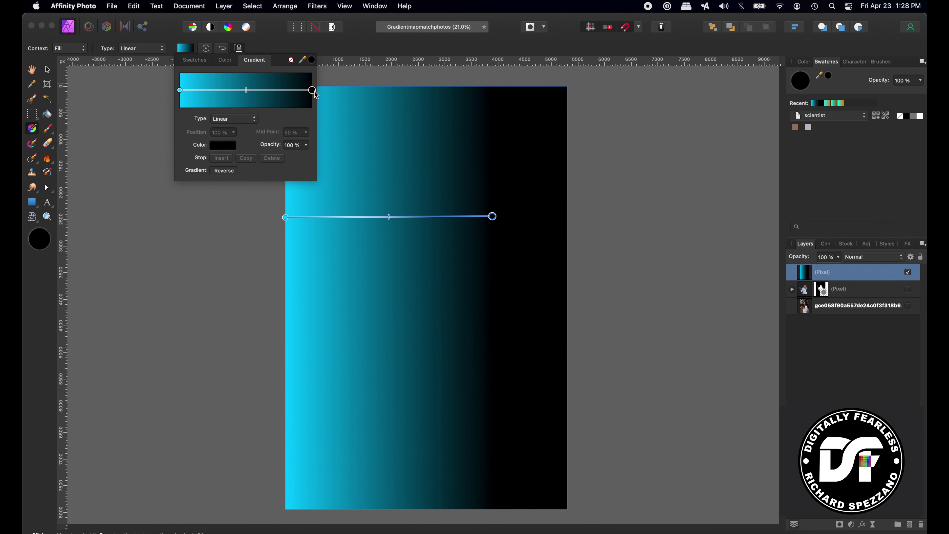
click(231, 150)
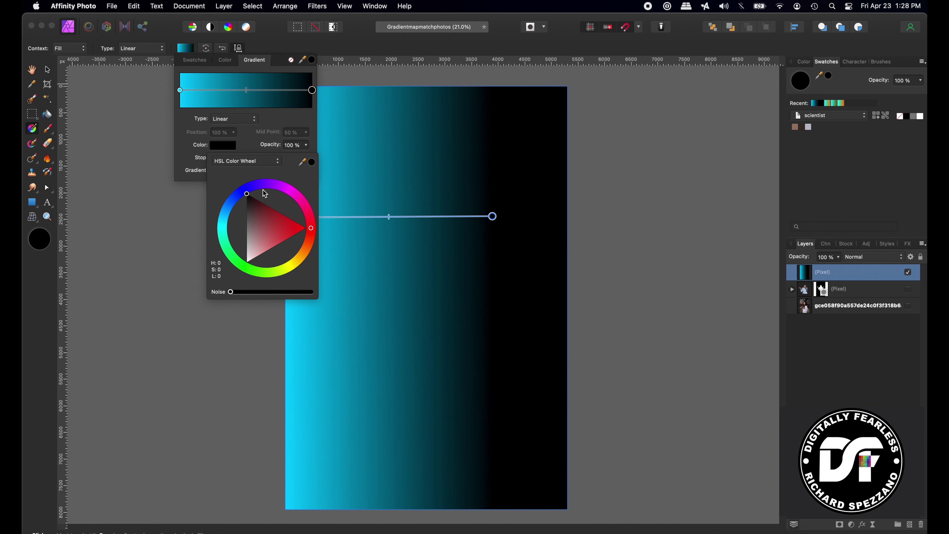
click(308, 253)
key(Return)
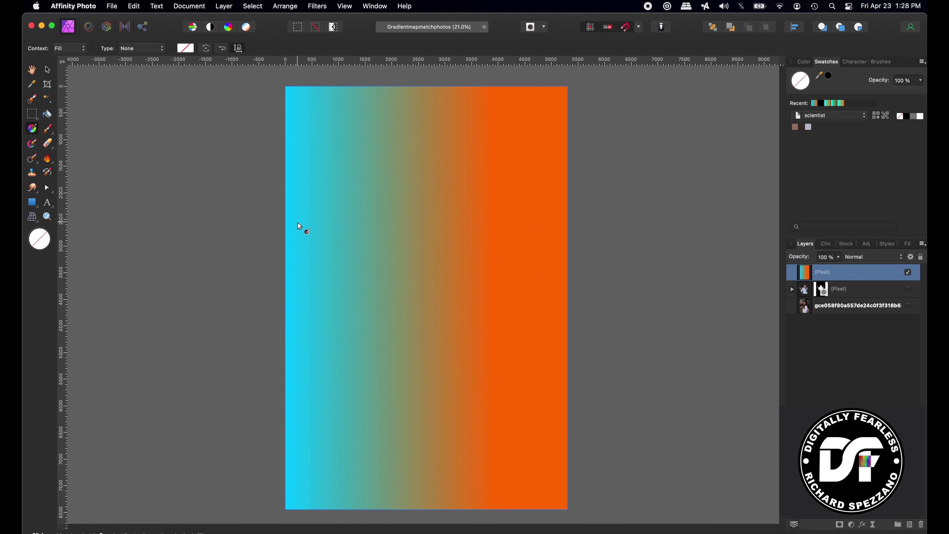
Try redrawing the gradient on the pixel layer, undo it, and delete the layer
drag(295, 233, 488, 239)
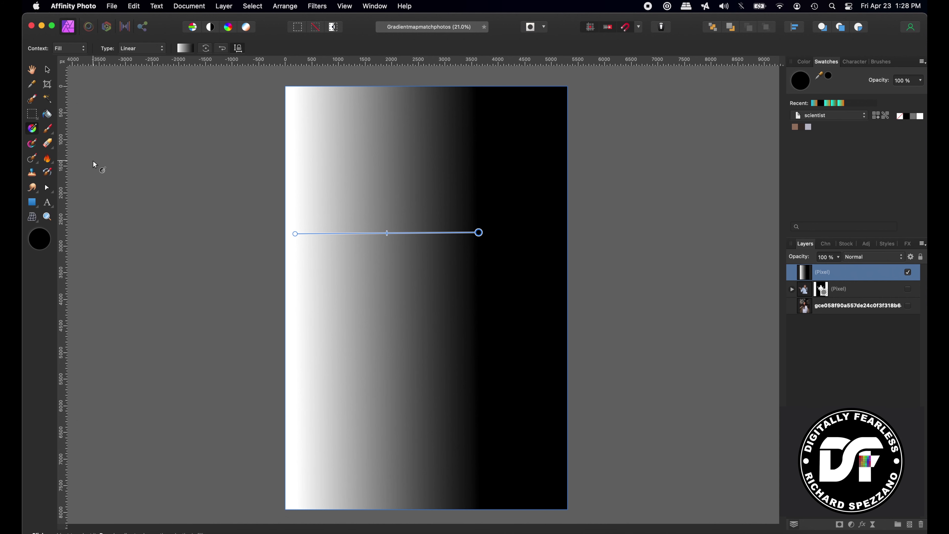
key(super+z)
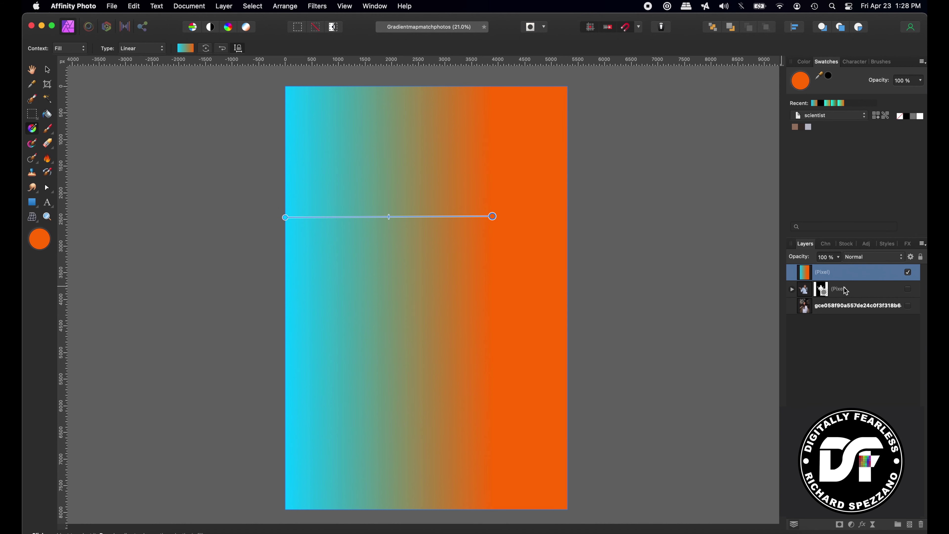
key(Delete)
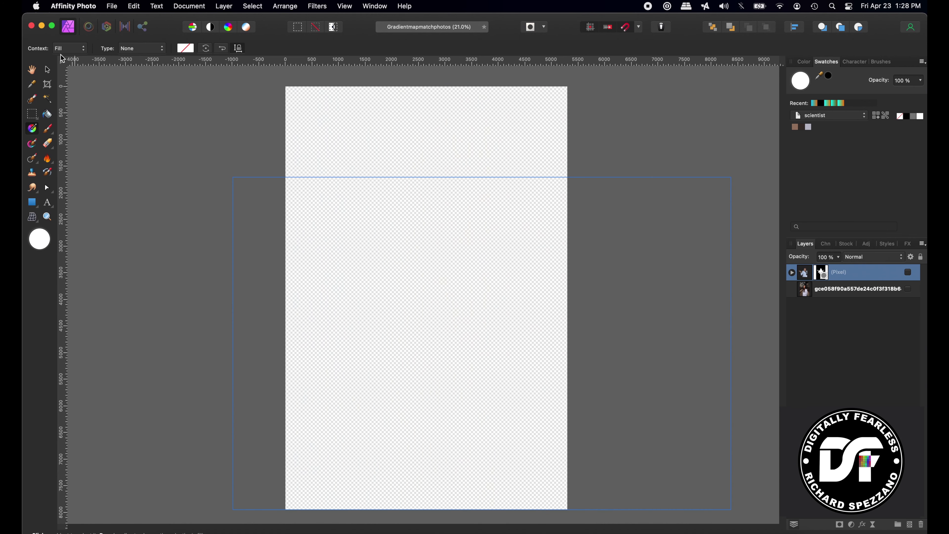
Add a new fill layer and draw a horizontal linear gradient from the canvas's left edge across about three quarters of its width
click(223, 6)
click(250, 93)
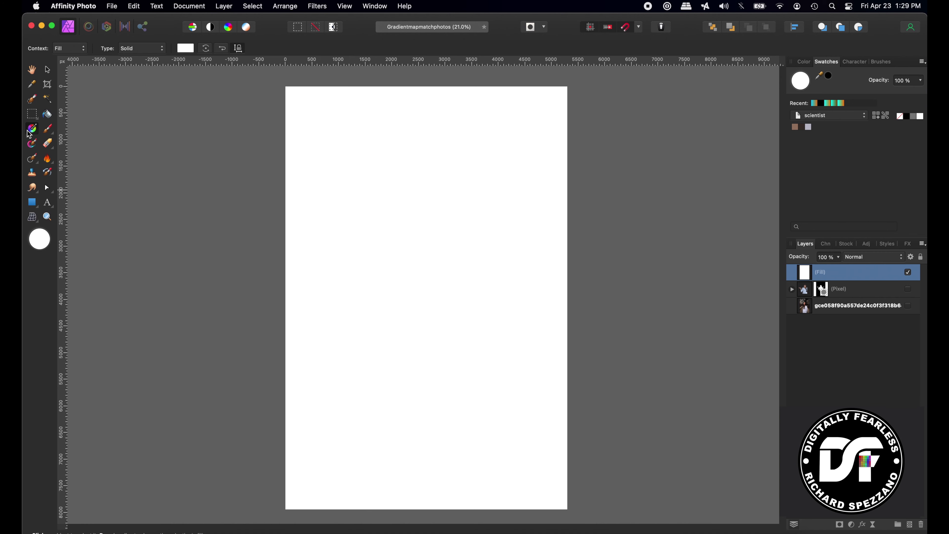
drag(285, 267, 504, 263)
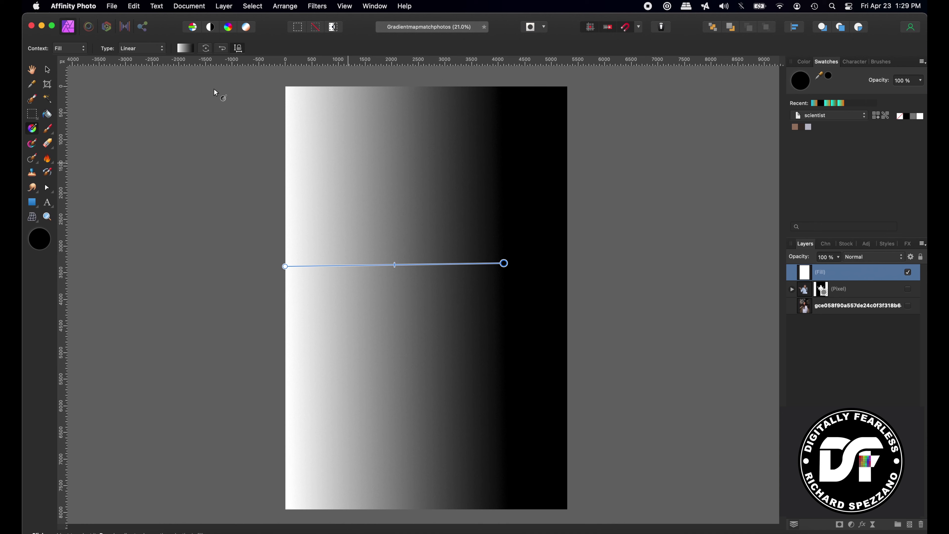
Recolor the fill layer's gradient with a cyan start stop (hue about 187) and a red end stop (hue 13, saturation 100, lightness 50)
click(184, 48)
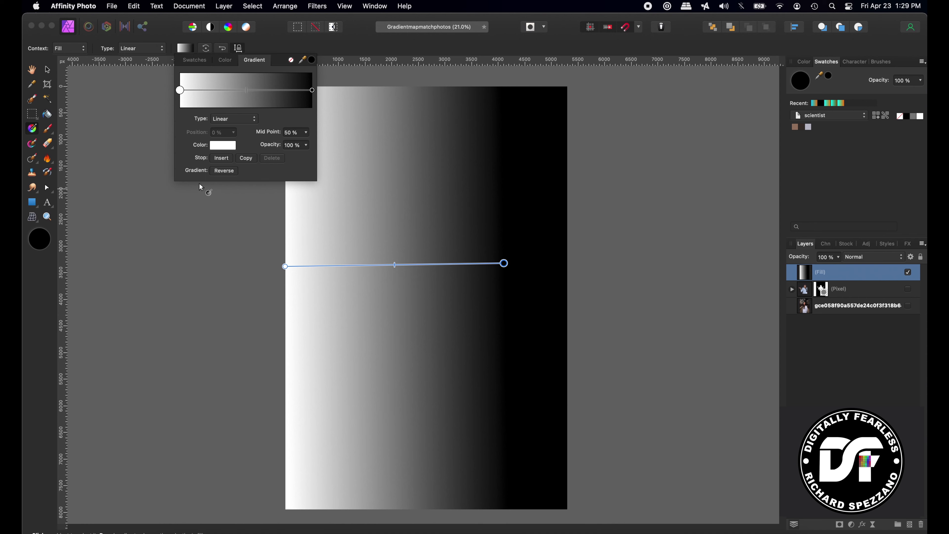
click(220, 149)
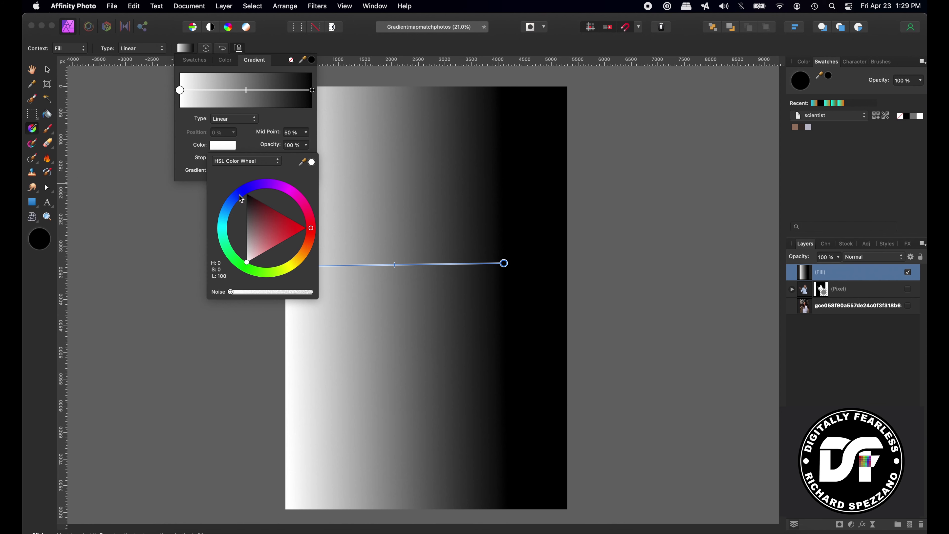
click(224, 223)
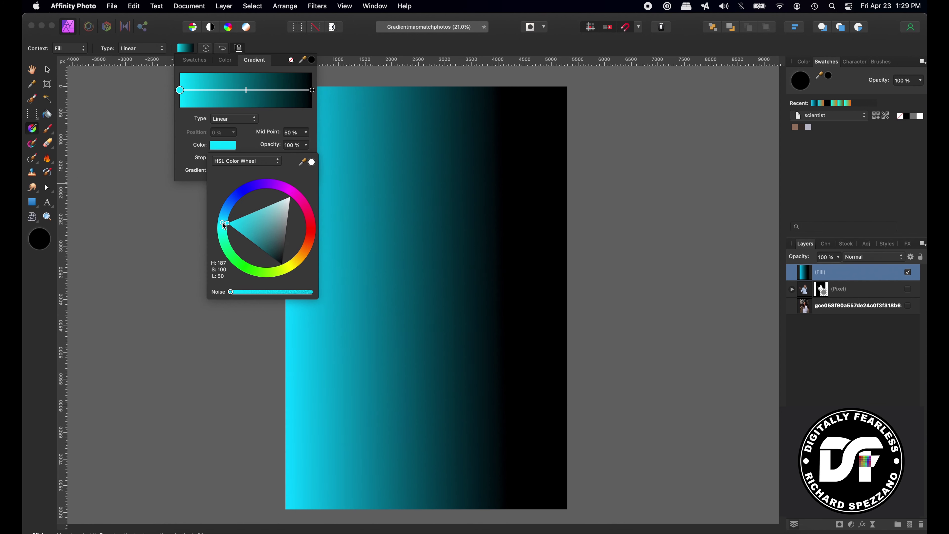
click(311, 90)
click(230, 146)
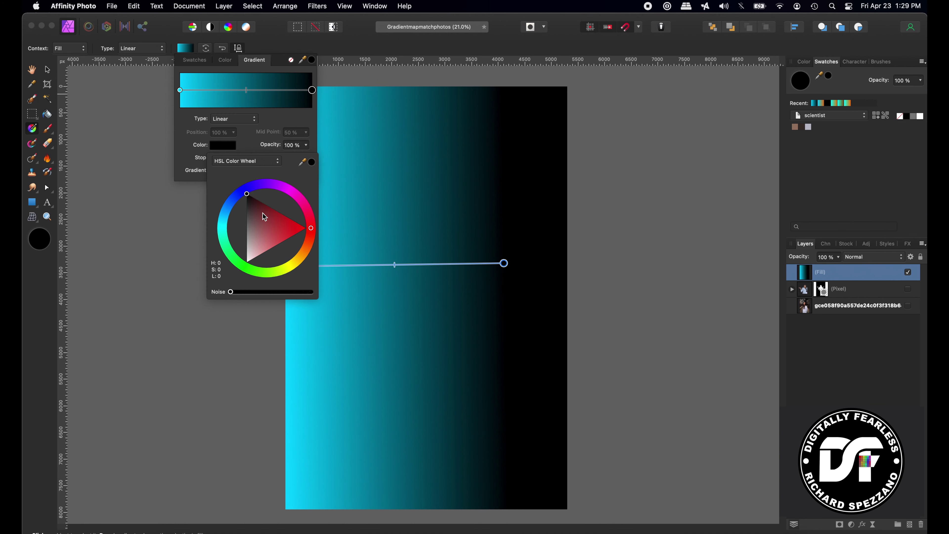
click(309, 238)
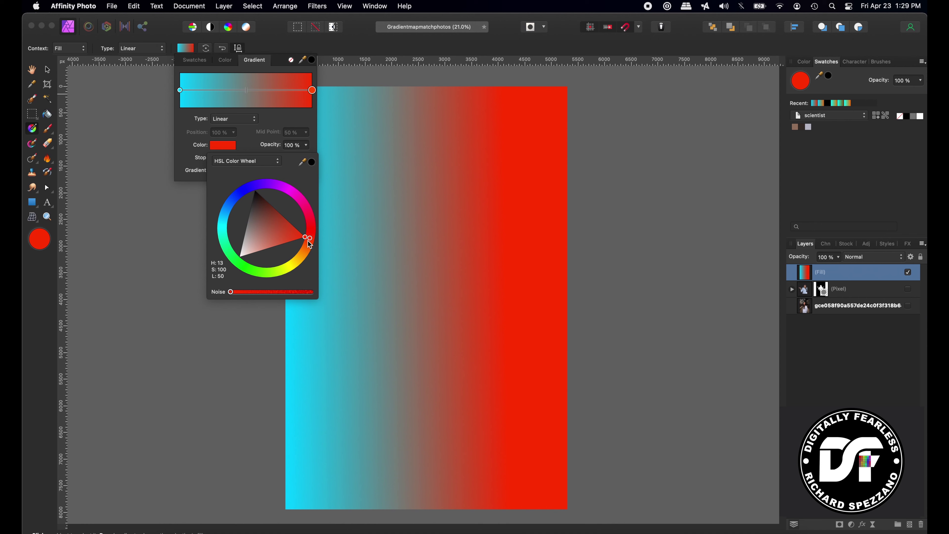
Extend the fill gradient's red end close to the canvas's right edge and shift its midpoint slightly toward the cyan side
click(48, 69)
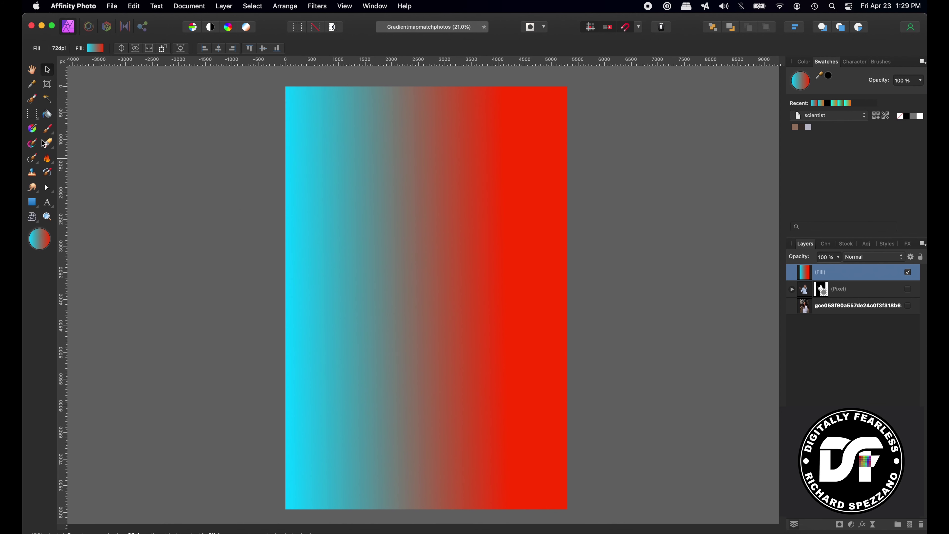
click(32, 130)
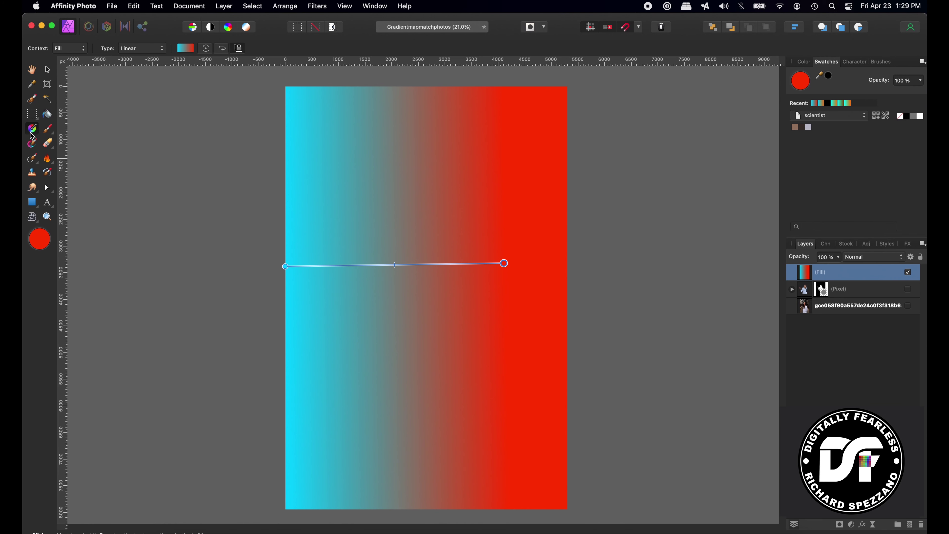
drag(504, 263, 558, 261)
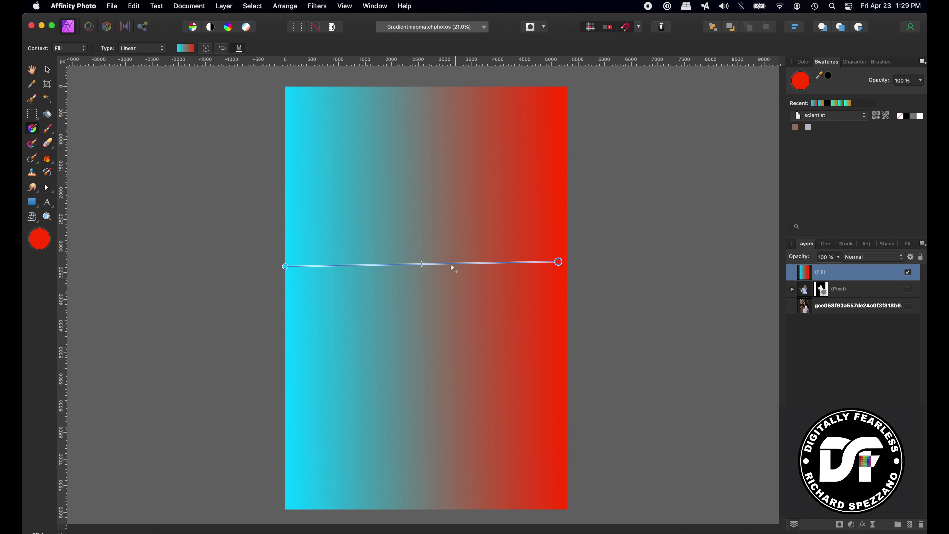
mouse_move(422, 264)
mouse_down()
mouse_move(346, 265)
mouse_move(462, 266)
mouse_move(380, 289)
mouse_move(411, 288)
mouse_move(389, 288)
mouse_move(410, 286)
mouse_move(423, 265)
mouse_move(409, 265)
mouse_up()
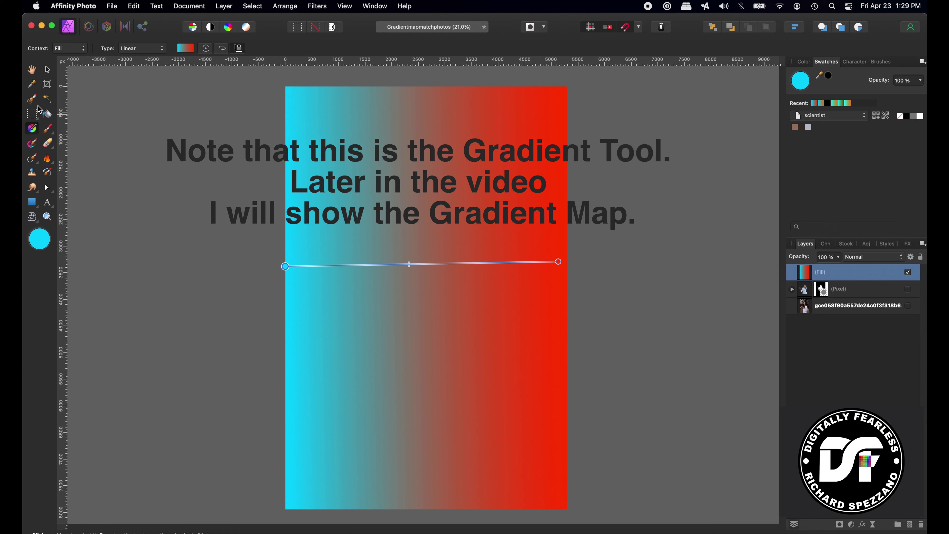
Show the woman's photo layer above the gradient fill layer and duplicate the photo layer
click(47, 69)
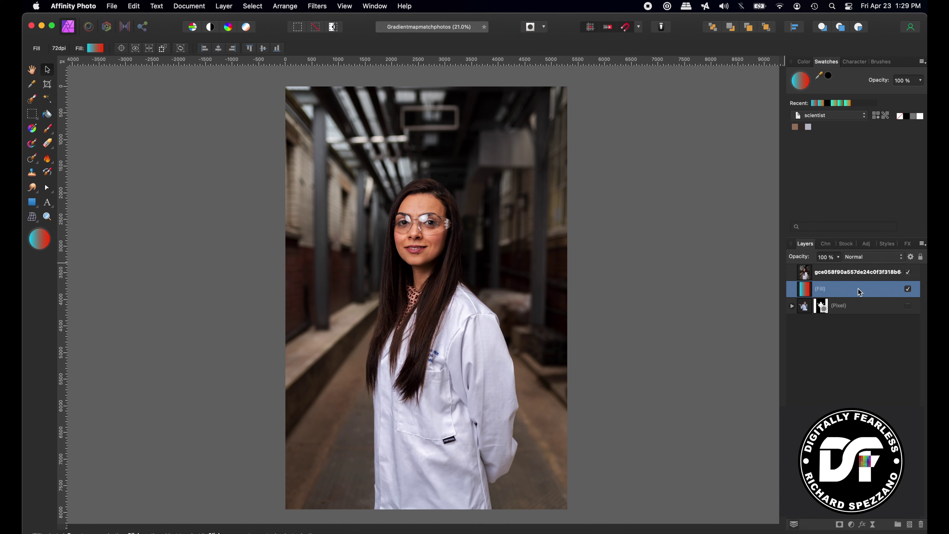
click(807, 274)
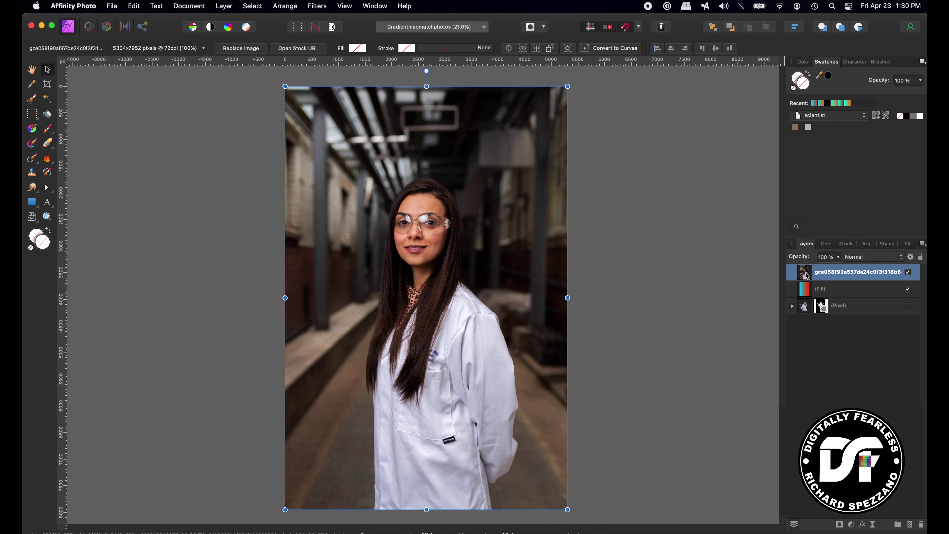
key(super+j)
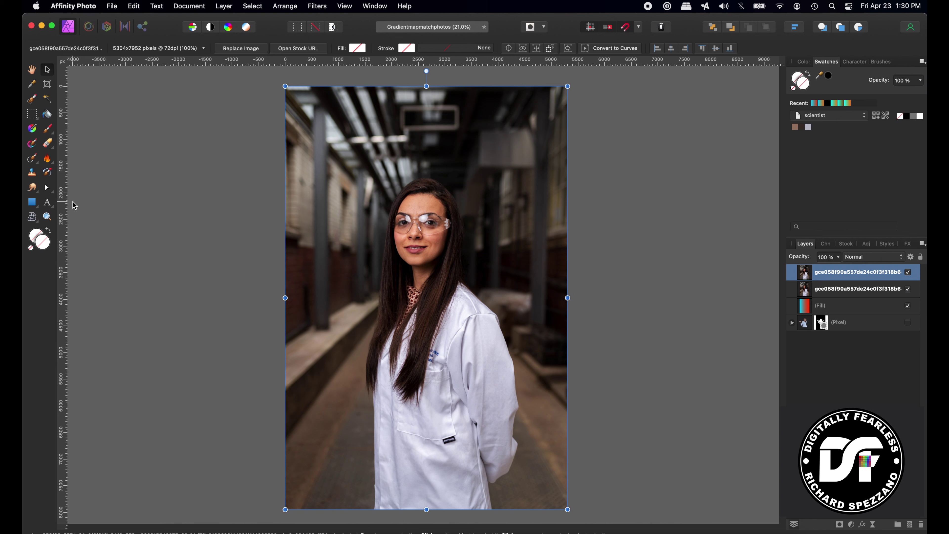
Draw a linear gradient across the full width of the duplicated photo and set its start stop to cyan
click(33, 128)
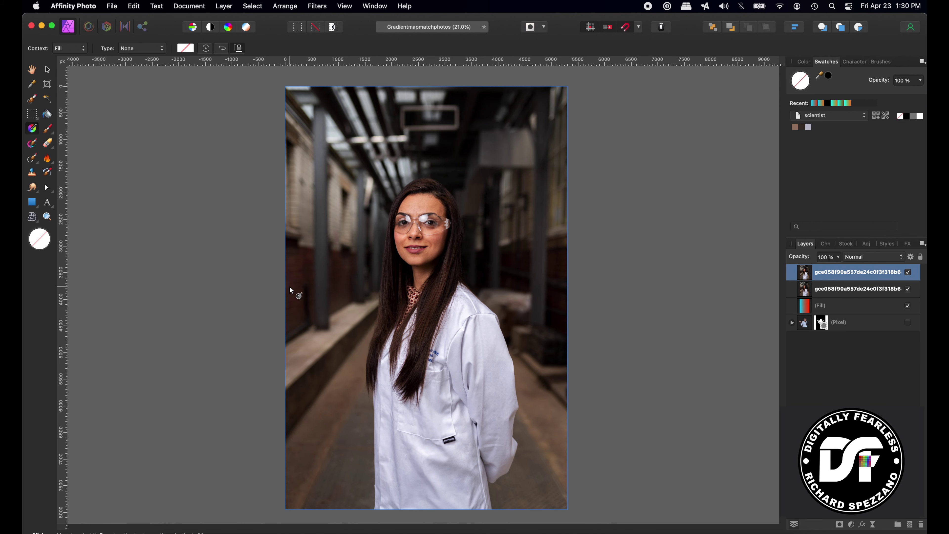
drag(285, 281, 572, 278)
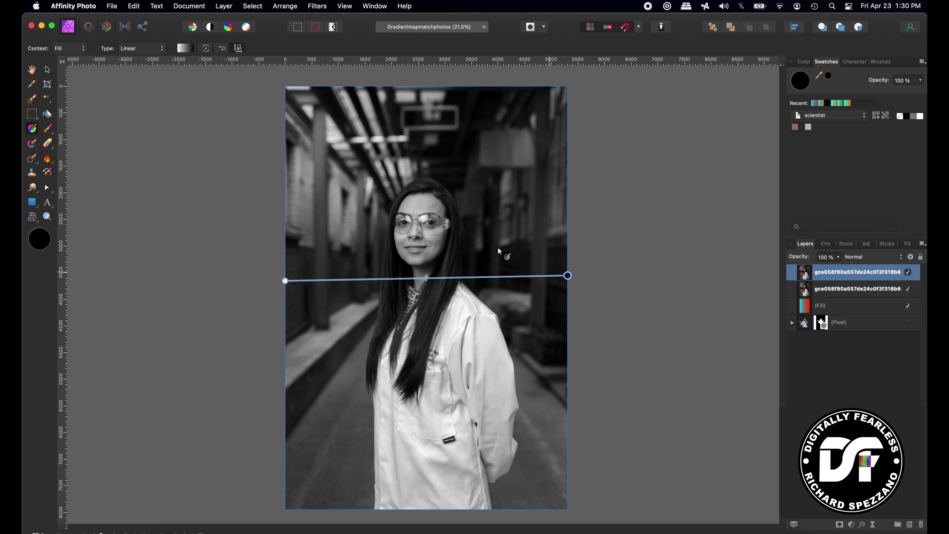
click(184, 48)
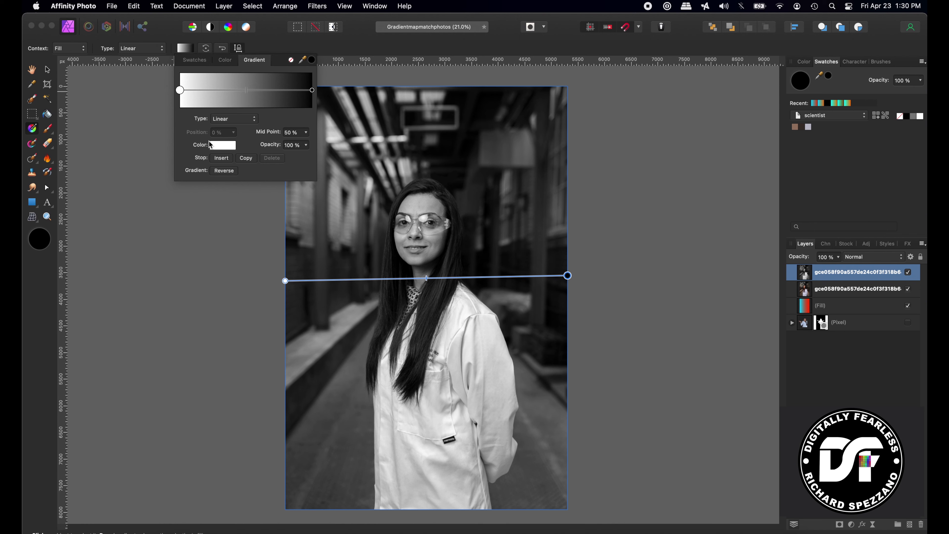
click(213, 147)
click(225, 226)
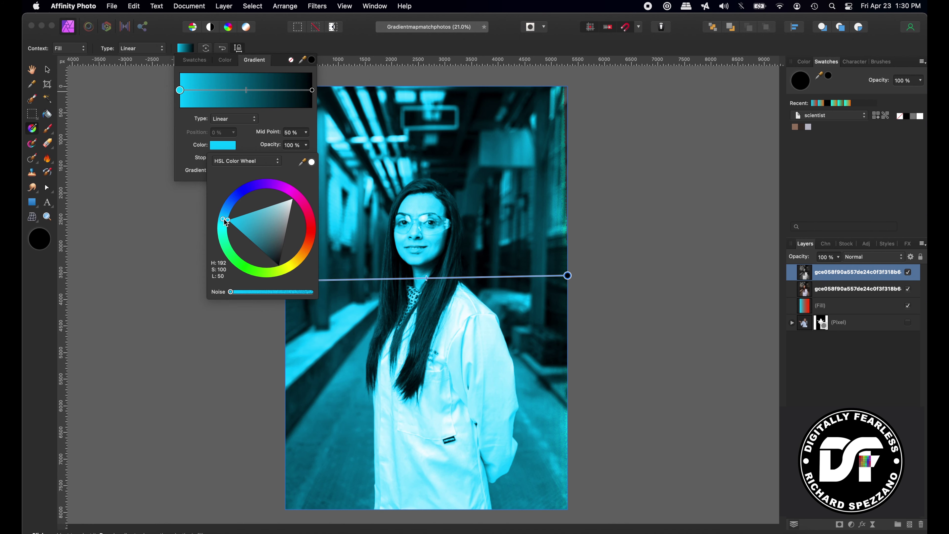
Set the end stop of the duplicated photo's gradient to orange-red with hue 18, saturation 100 and lightness 50
click(312, 90)
click(220, 146)
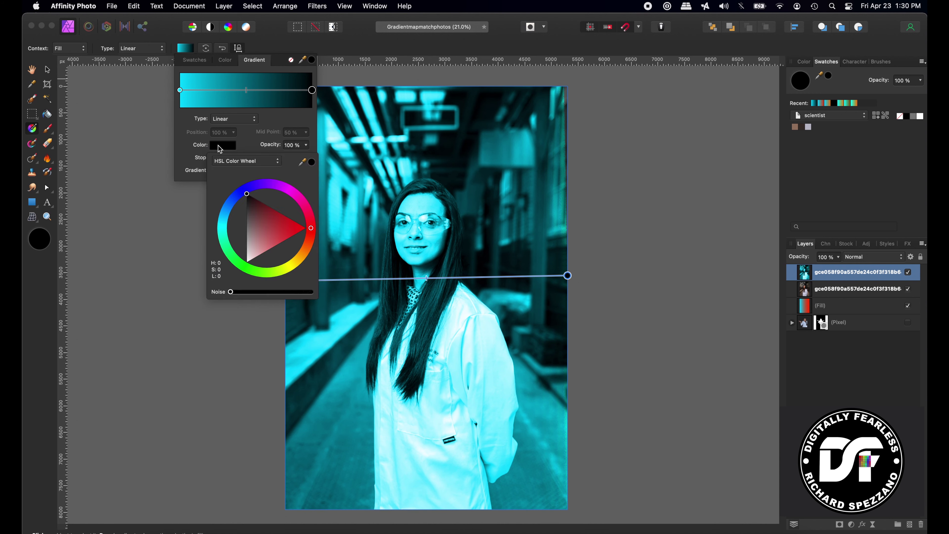
click(308, 244)
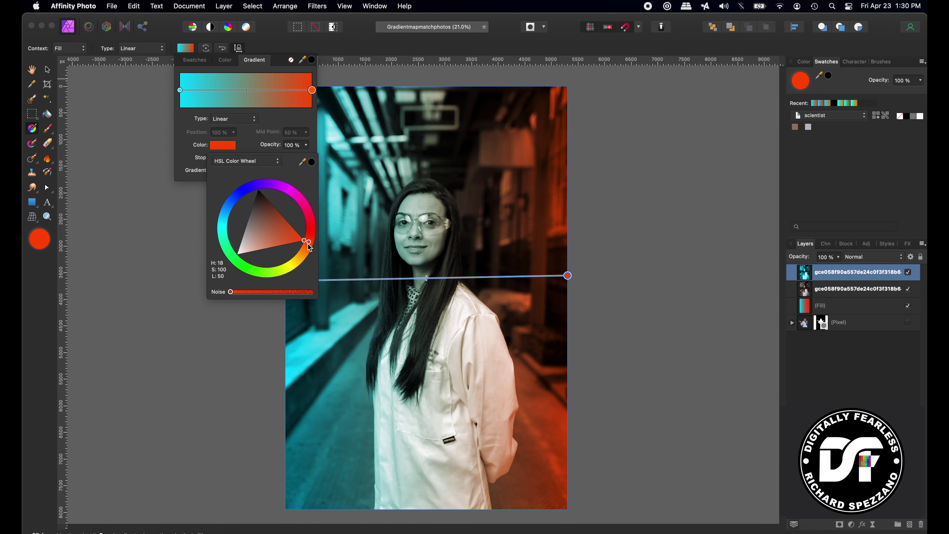
Delete the gradient-tinted duplicate of the photo layer
key(v)
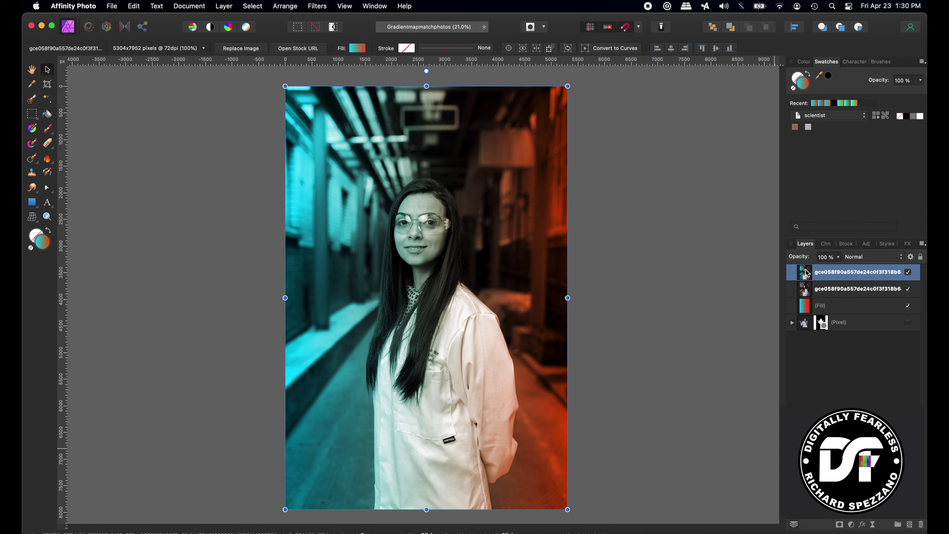
key(Delete)
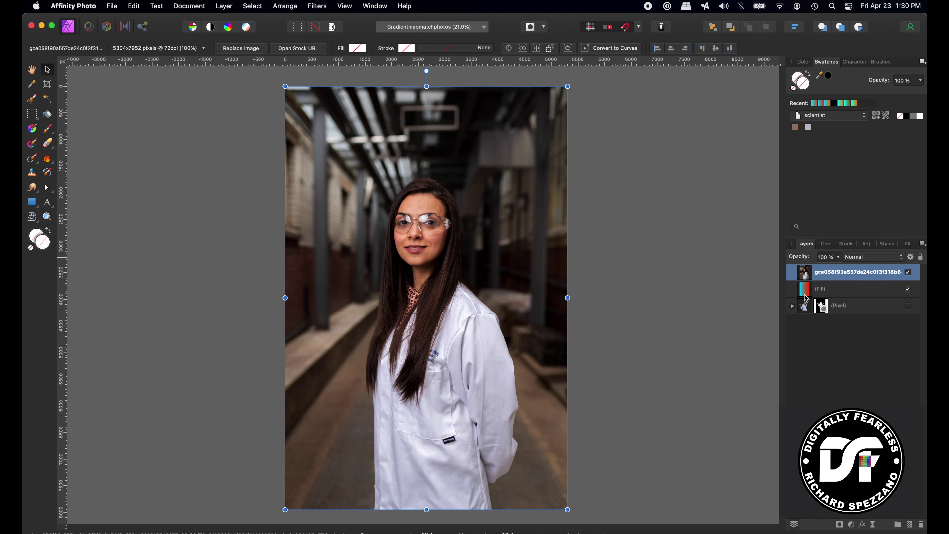
Move the gradient fill layer above the woman's photo layer and set its blend mode to Overlay
drag(806, 292, 799, 270)
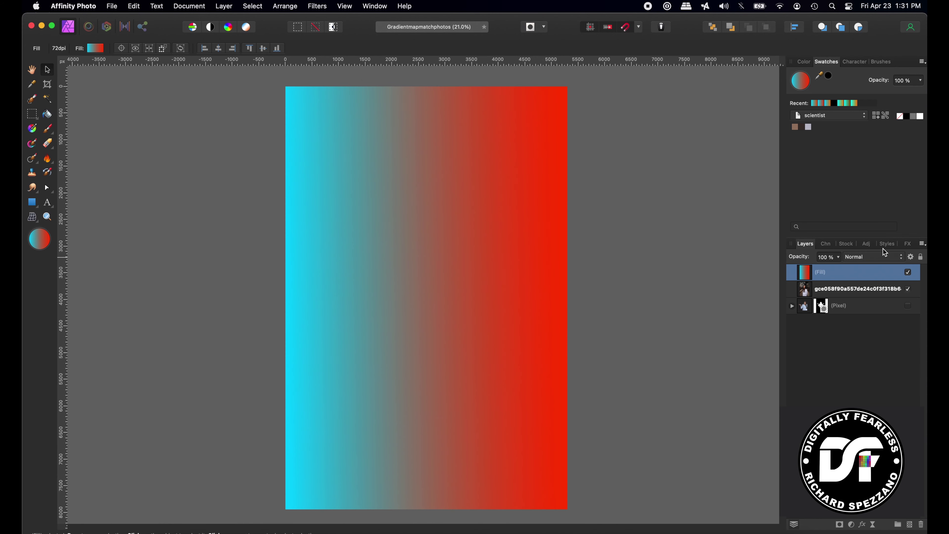
click(873, 259)
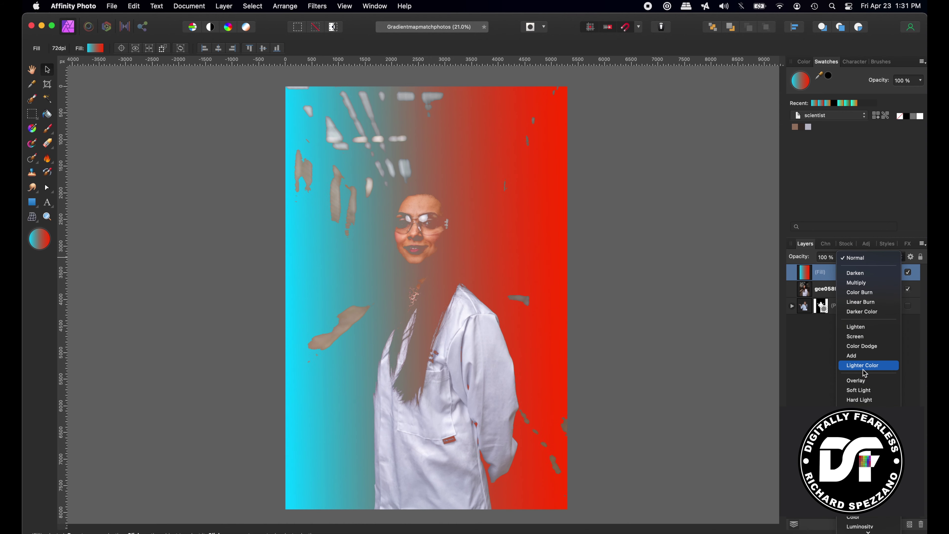
click(864, 381)
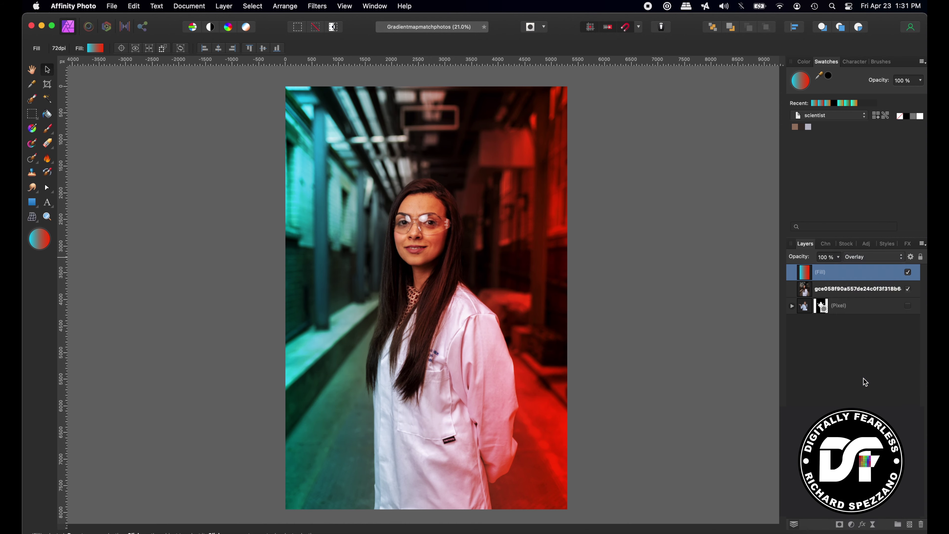
Lower the gradient fill's opacity to 76% and level its gradient line by moving the red end stop slightly down
drag(803, 259, 792, 262)
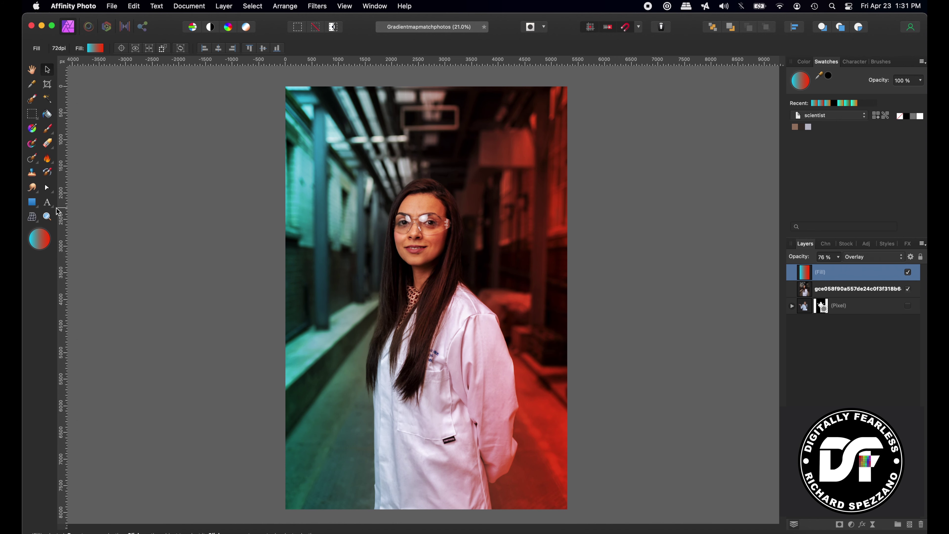
click(32, 129)
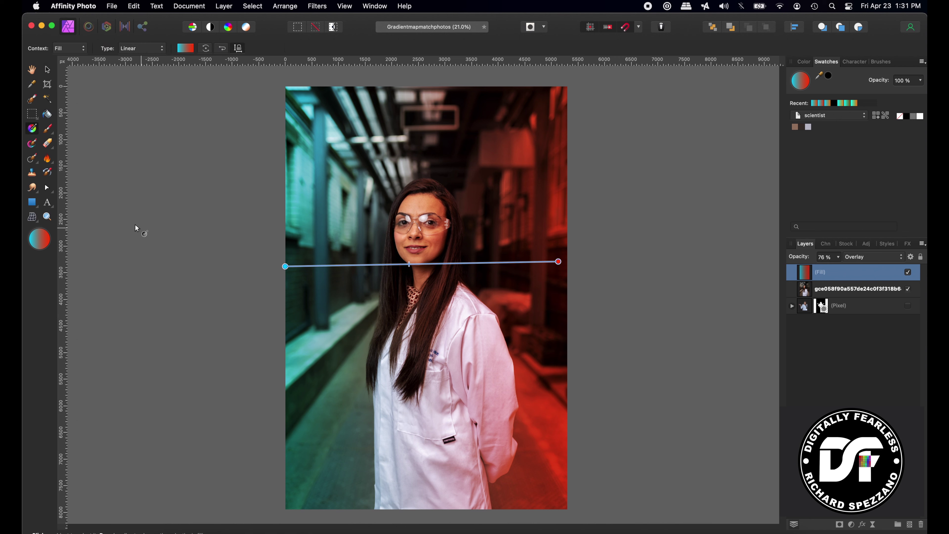
mouse_move(558, 261)
mouse_down()
mouse_move(536, 485)
mouse_move(519, 200)
mouse_move(544, 272)
mouse_move(742, 274)
mouse_move(485, 259)
mouse_move(559, 267)
mouse_up()
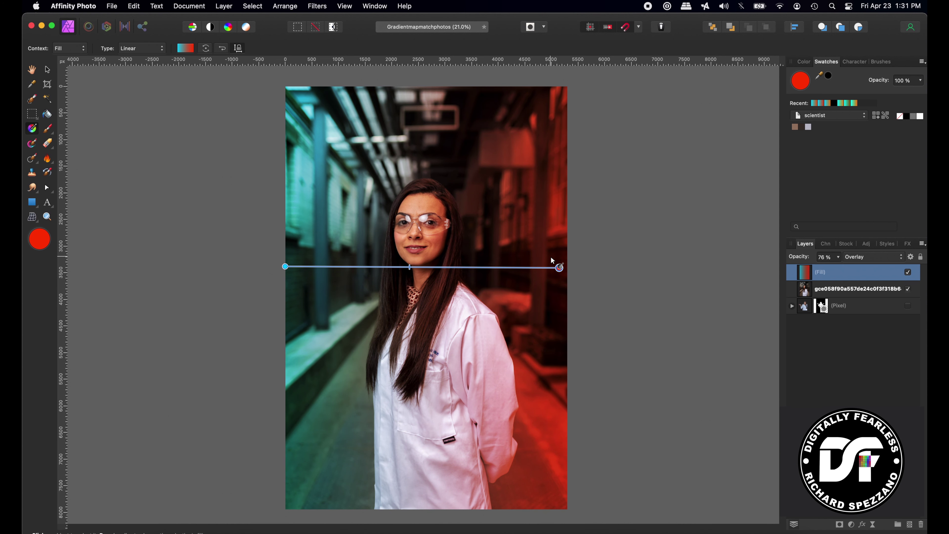
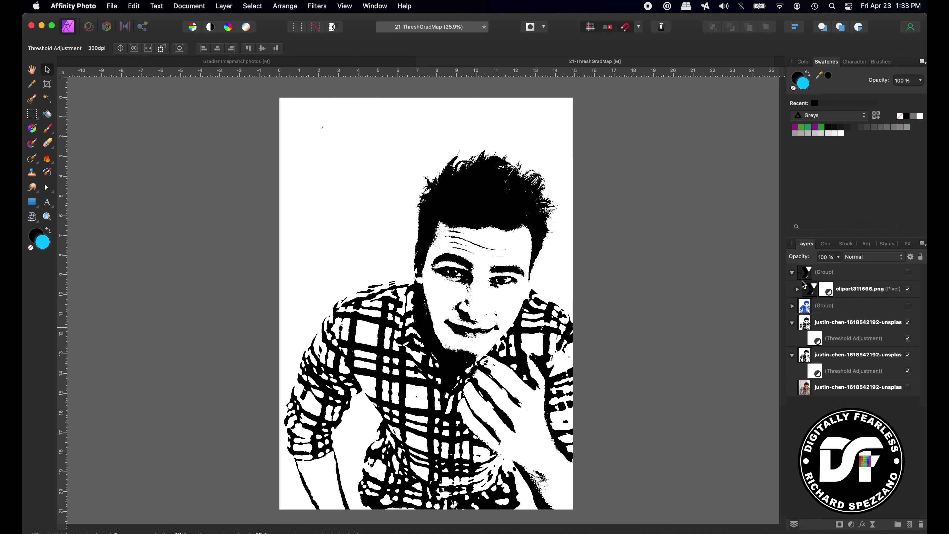
In the 21-ThreshGradMap document, add a Gradient Map adjustment inside the upper threshold photo layer and toggle its visibility to compare
click(792, 273)
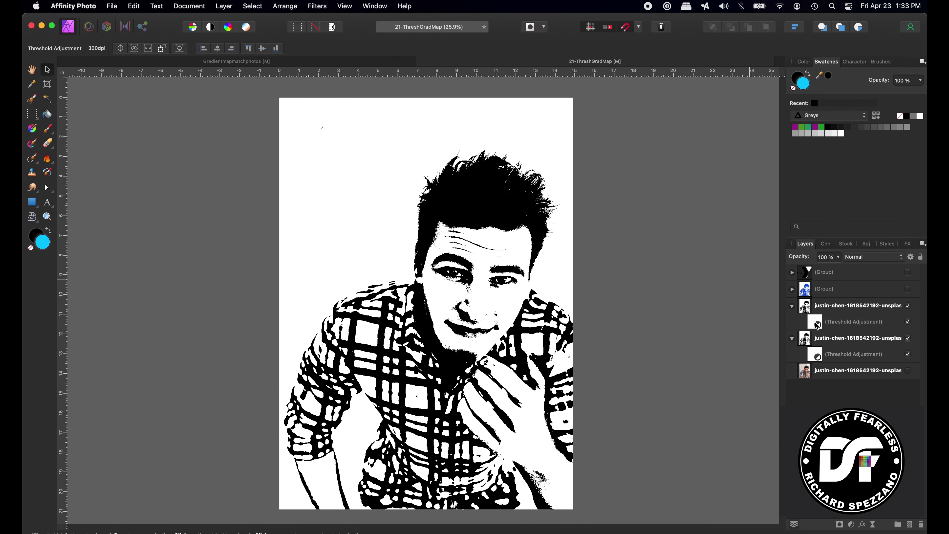
click(807, 307)
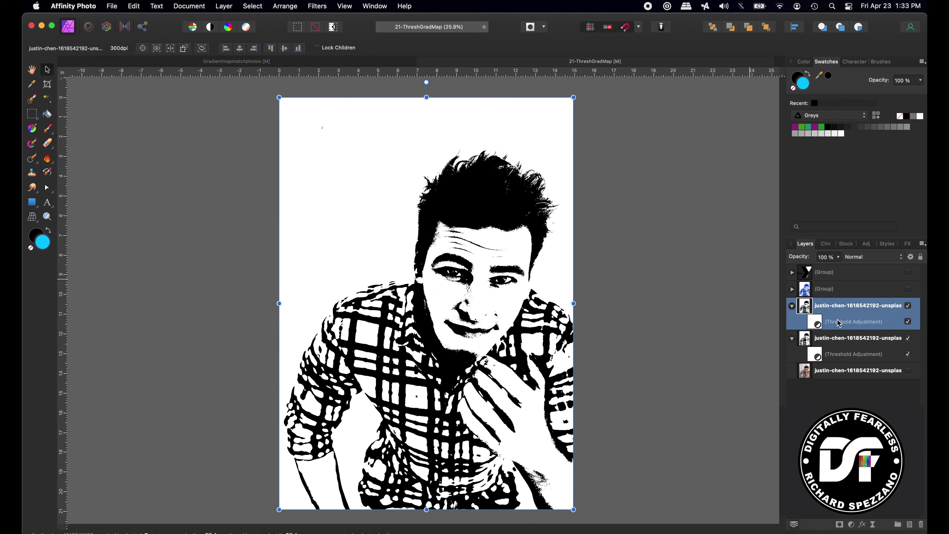
super+click(817, 312)
click(809, 308)
click(851, 524)
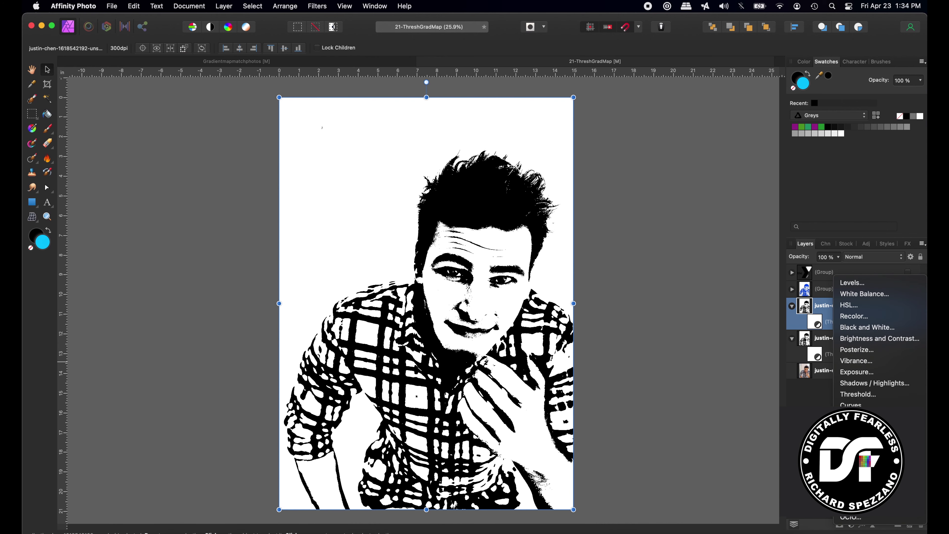
key(Escape)
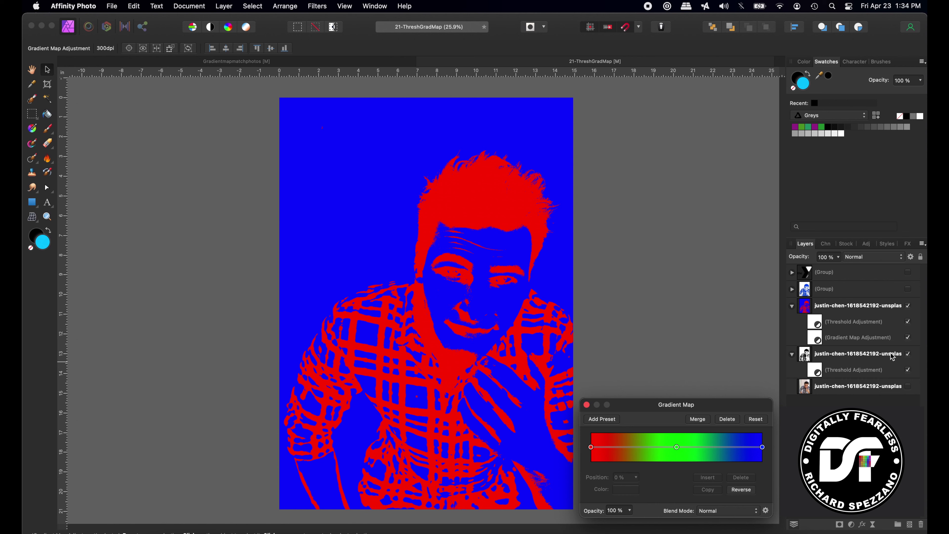
click(908, 338)
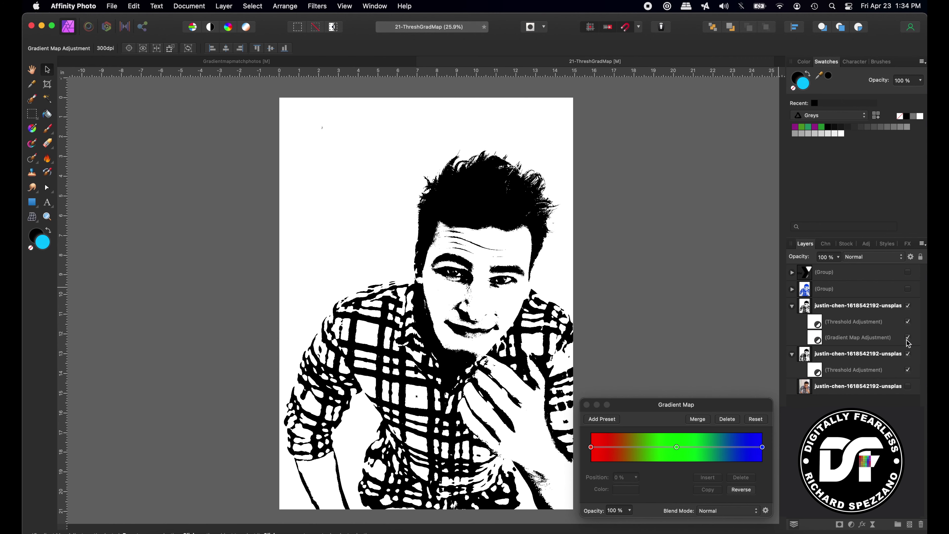
Delete the green middle stop of the gradient map and set its end stop to cyan with hue 192, saturation 100 and lightness 50
click(676, 447)
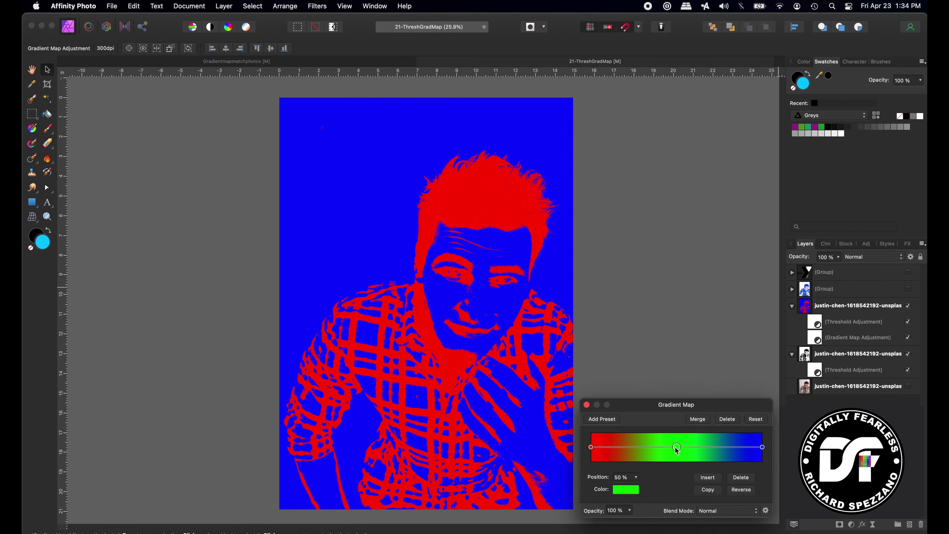
click(742, 479)
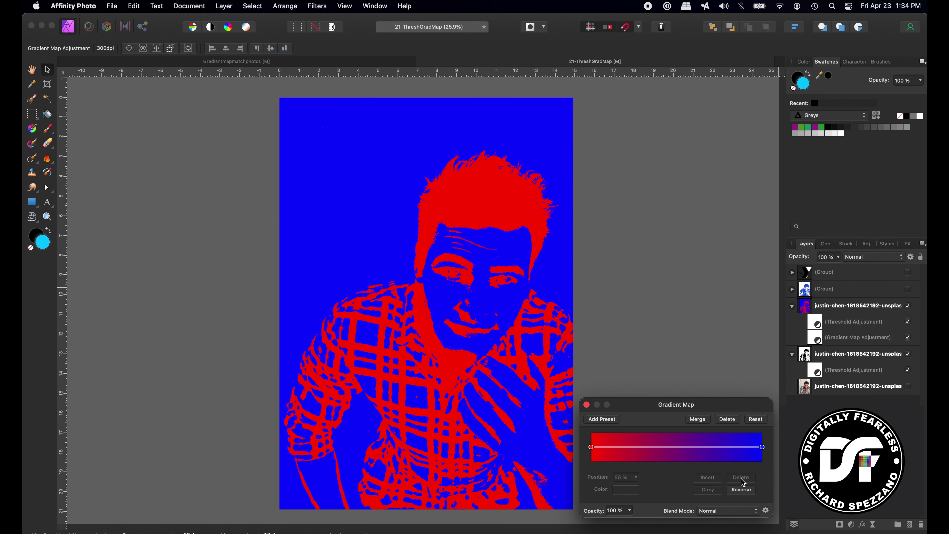
click(591, 448)
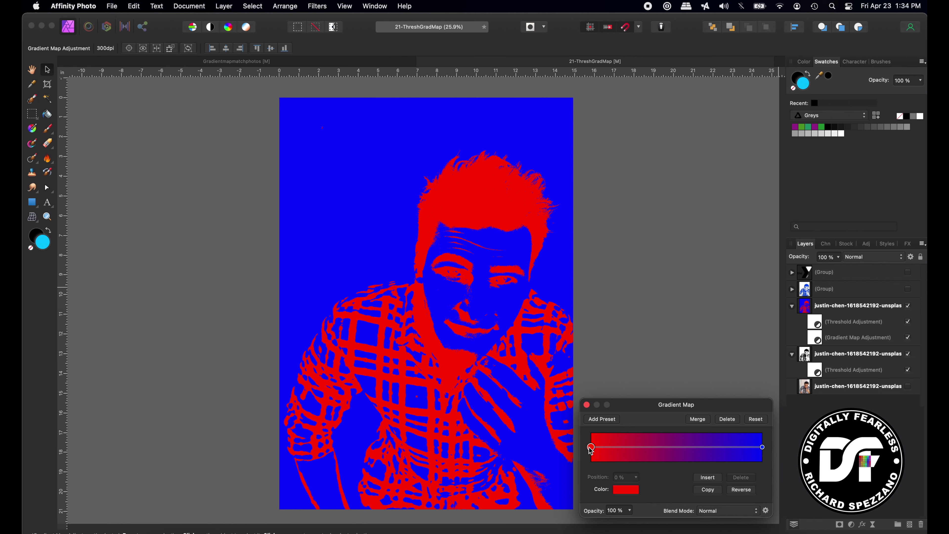
click(762, 447)
click(629, 490)
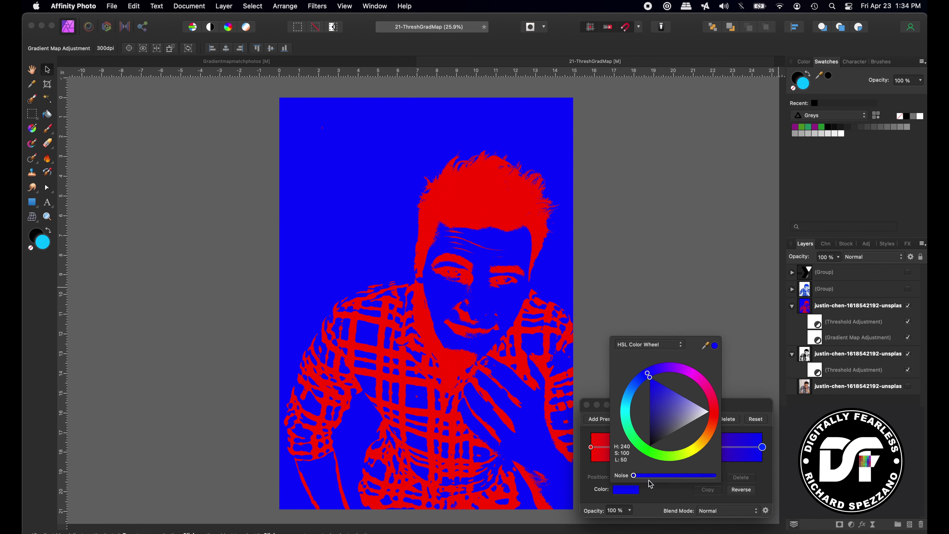
drag(628, 408, 623, 405)
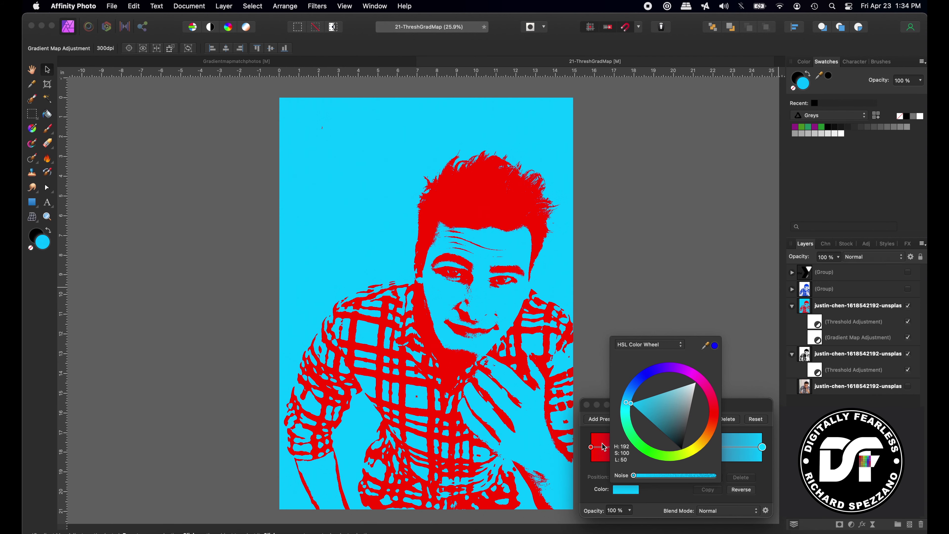
Set the gradient map's start stop to blue with hue 239, saturation 100 and lightness 50
click(591, 448)
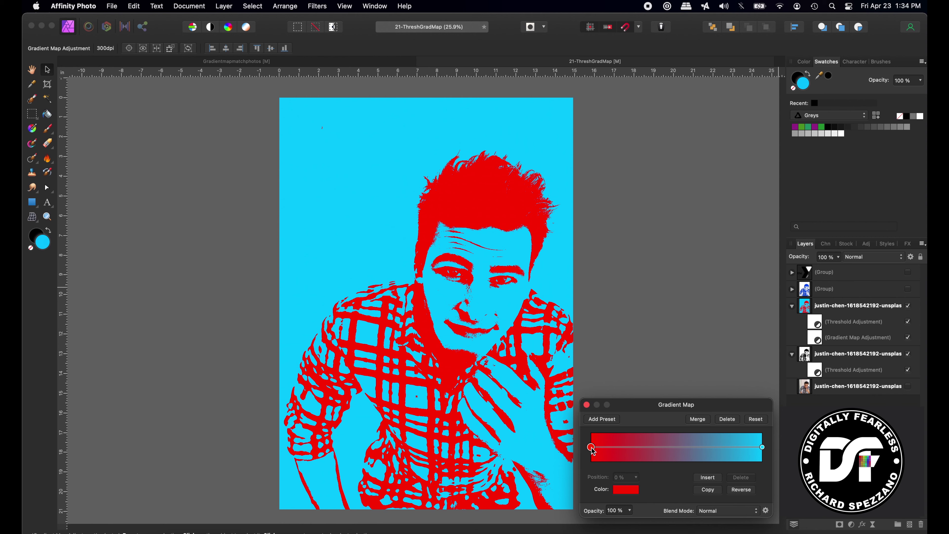
click(622, 490)
click(650, 382)
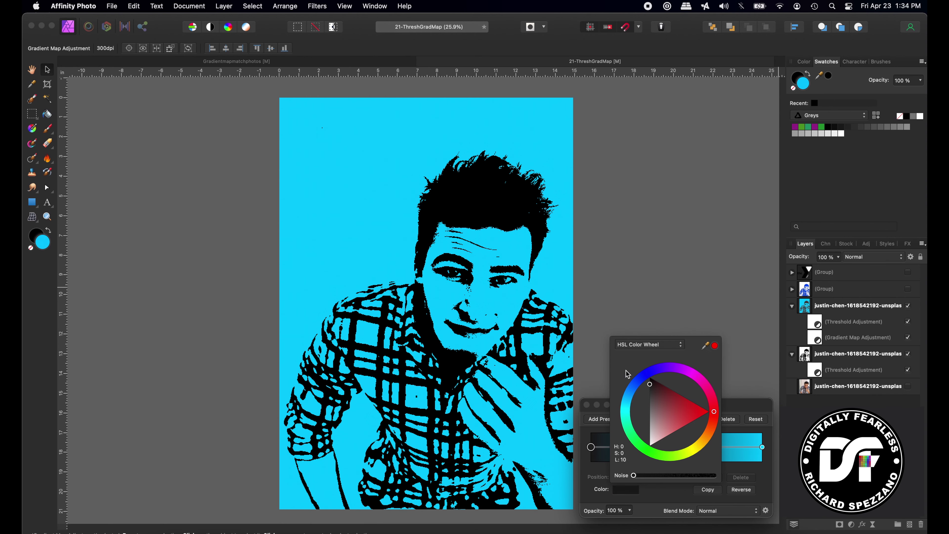
mouse_move(630, 377)
mouse_down()
mouse_move(653, 373)
mouse_move(631, 460)
mouse_move(664, 476)
mouse_move(704, 474)
mouse_move(724, 411)
mouse_move(695, 365)
mouse_move(648, 375)
mouse_up()
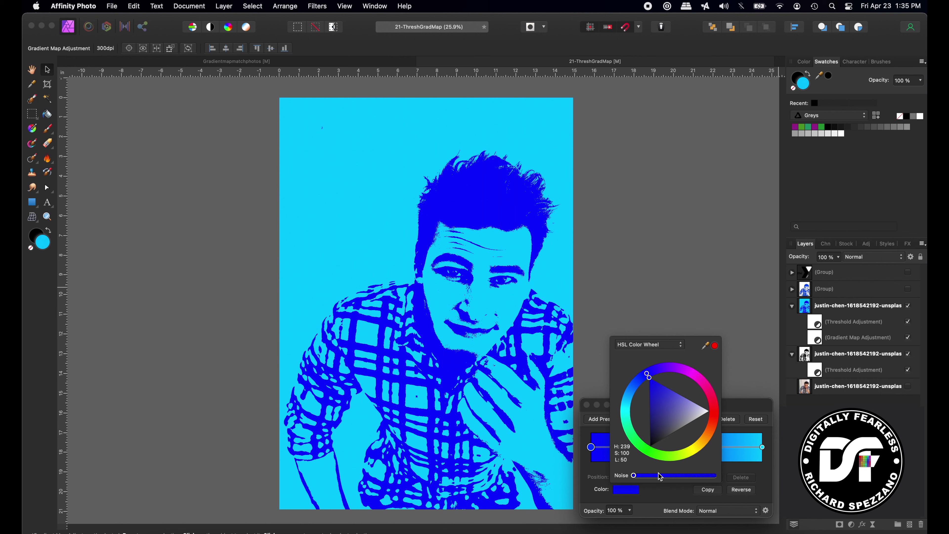
click(596, 362)
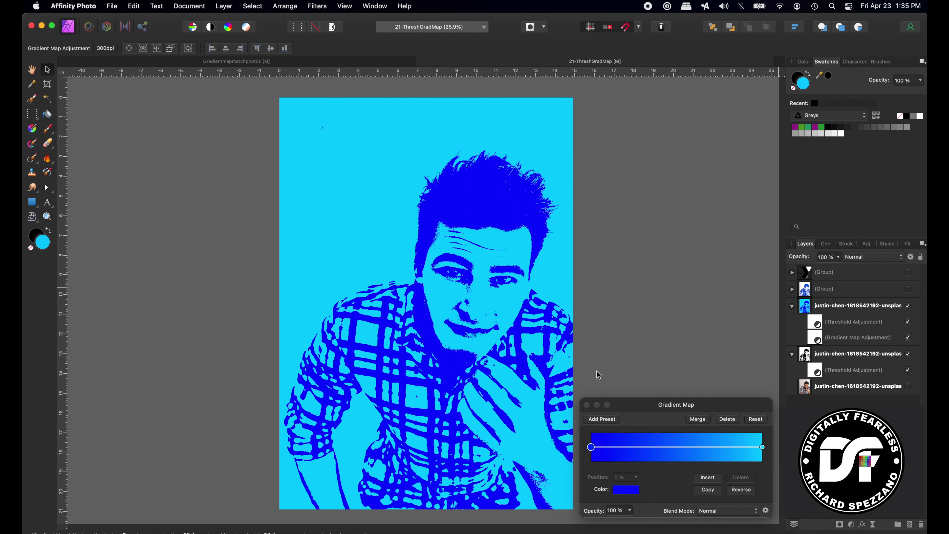
Deselect everything, hide both threshold photo layers and show the group containing the YMCA logo
key(super+d)
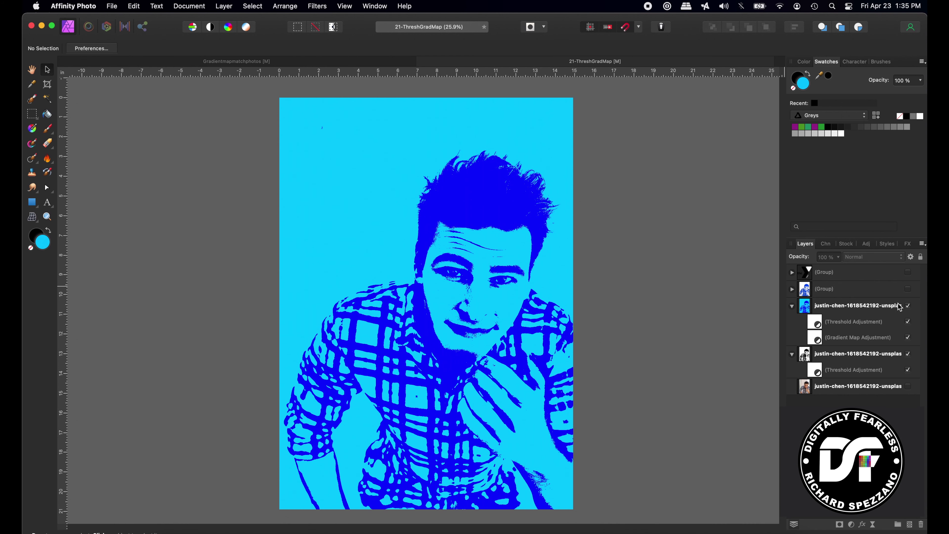
click(908, 306)
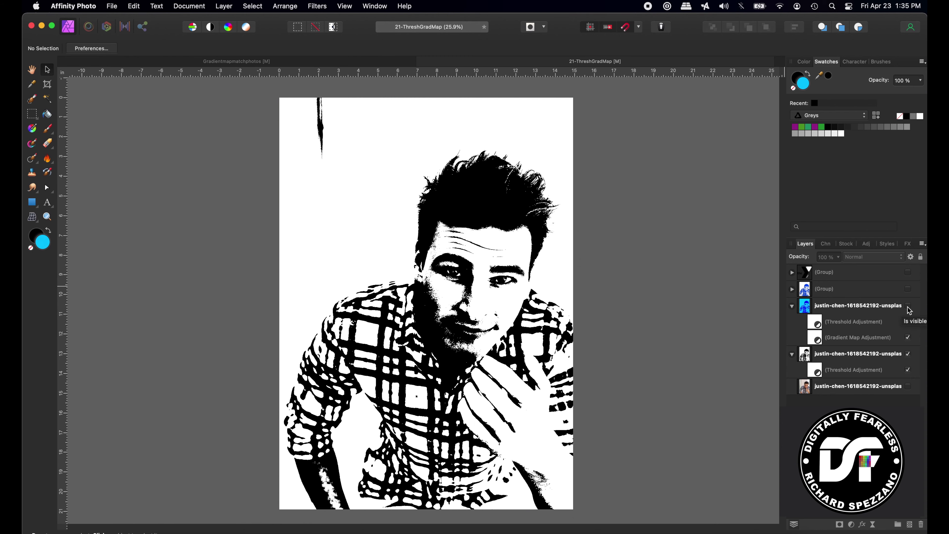
click(908, 353)
click(908, 354)
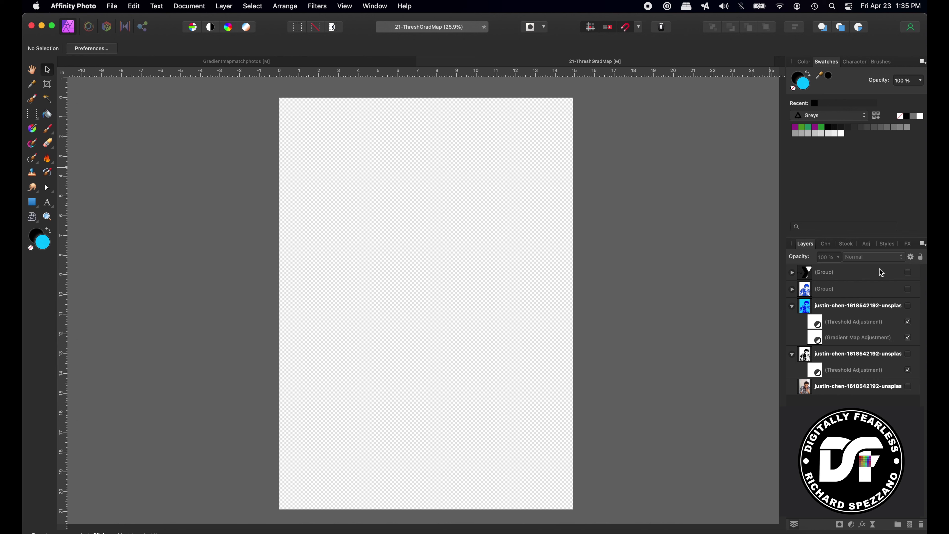
click(909, 273)
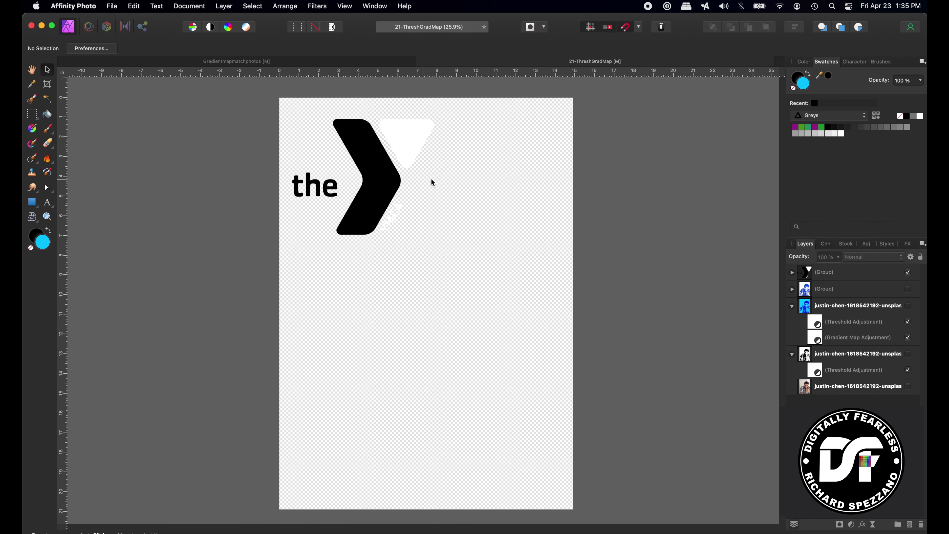
Add a Gradient Map adjustment to the YMCA logo group
key(super+plus)
key(super+plus)
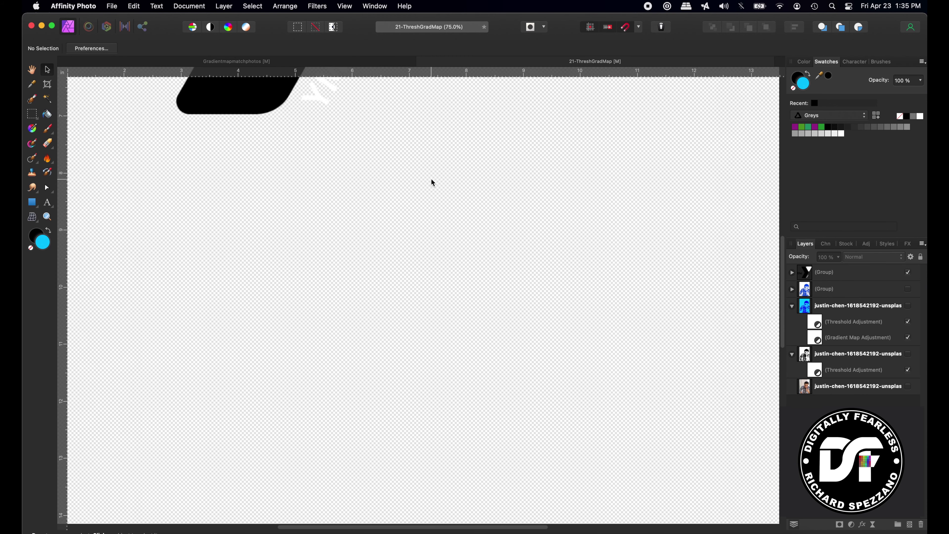
drag(404, 169, 514, 509)
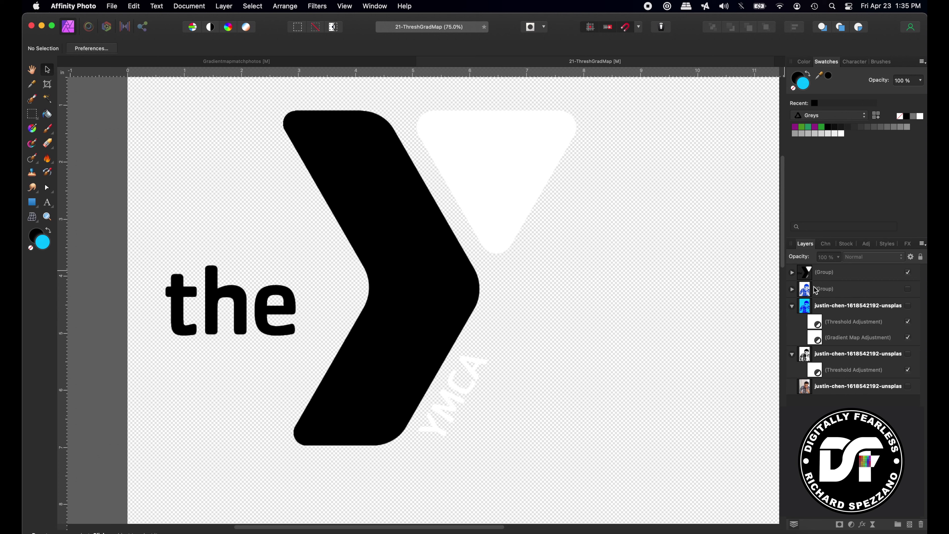
click(792, 274)
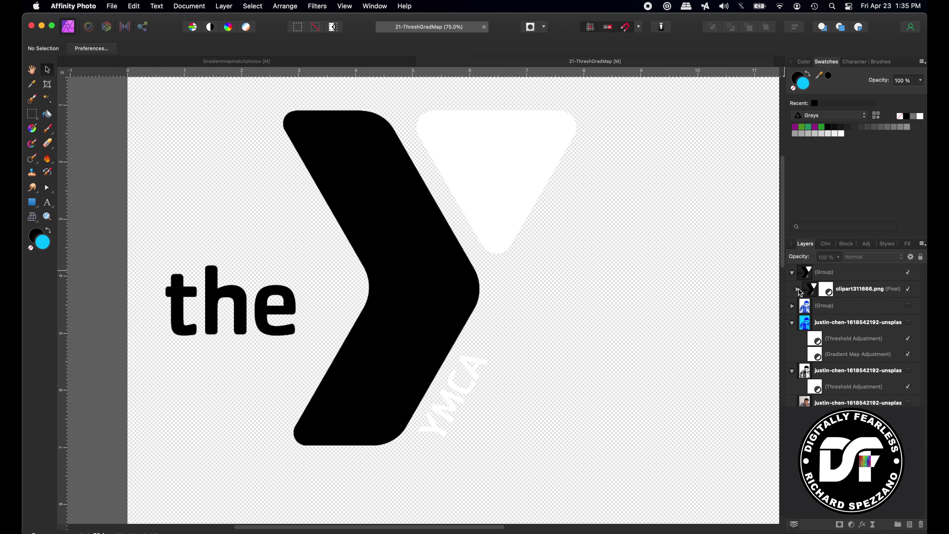
click(809, 276)
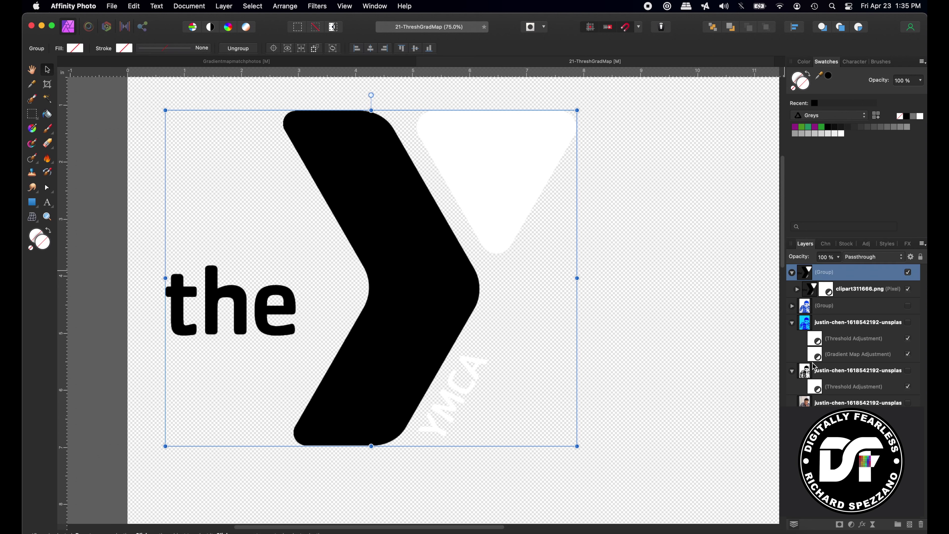
click(851, 524)
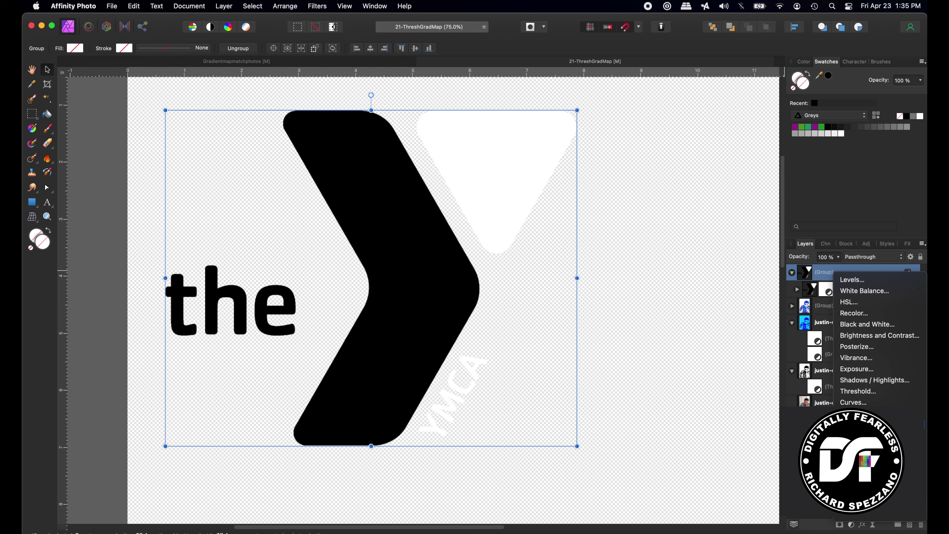
click(859, 424)
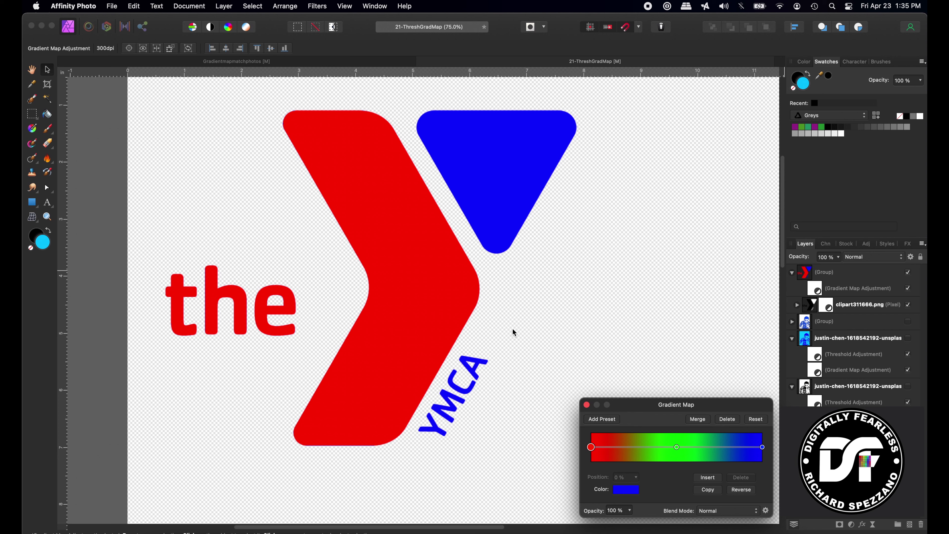
Delete the green middle stop of the logo's gradient map and set its start stop to green with hue 137, saturation 57 and lightness 39
click(677, 447)
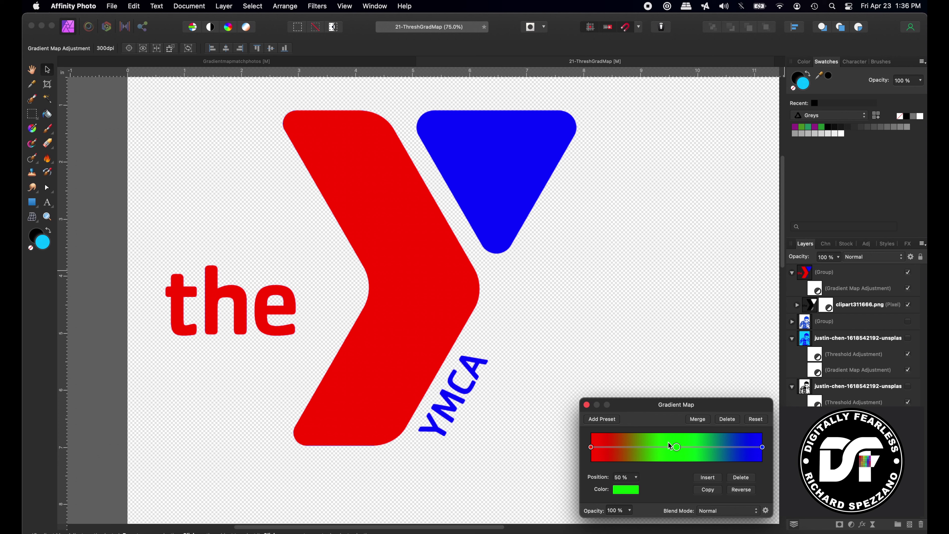
click(740, 477)
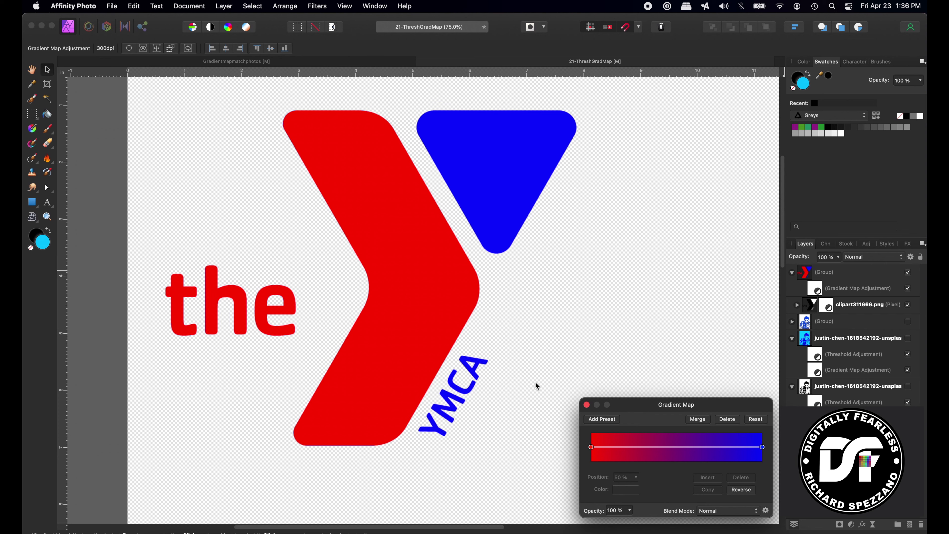
click(592, 448)
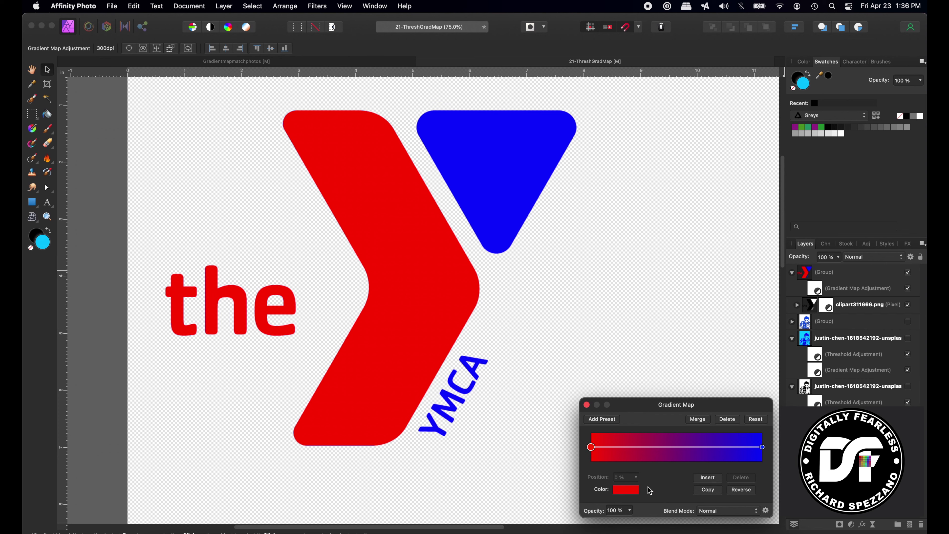
click(633, 490)
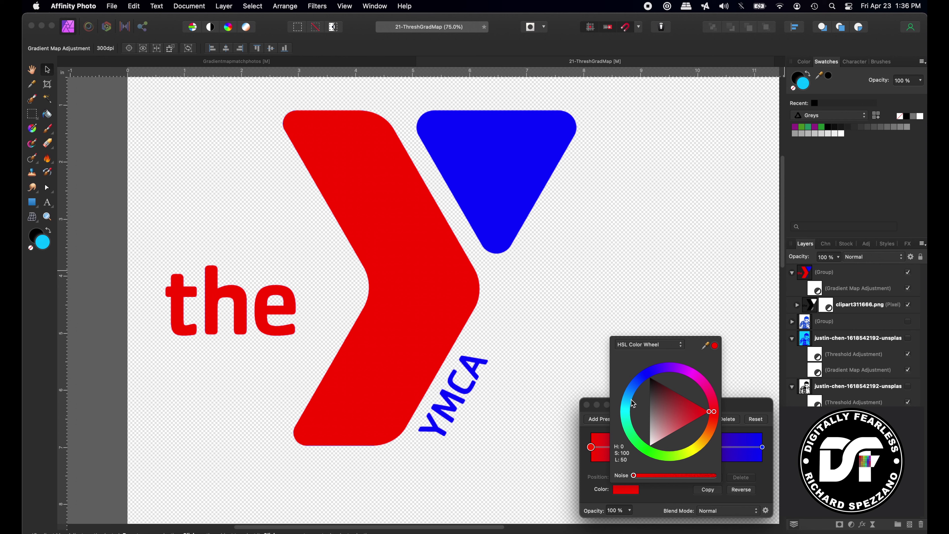
click(638, 446)
mouse_move(668, 430)
mouse_down()
mouse_move(691, 423)
mouse_move(671, 423)
mouse_up()
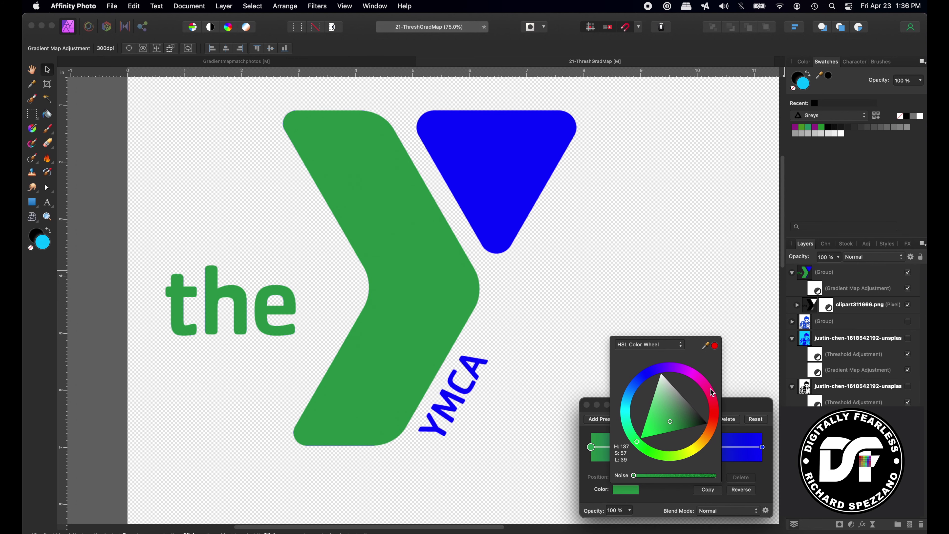
Set the end stop of the logo's gradient map to orange with hue 39, saturation 100 and lightness 50, and close its settings
click(763, 447)
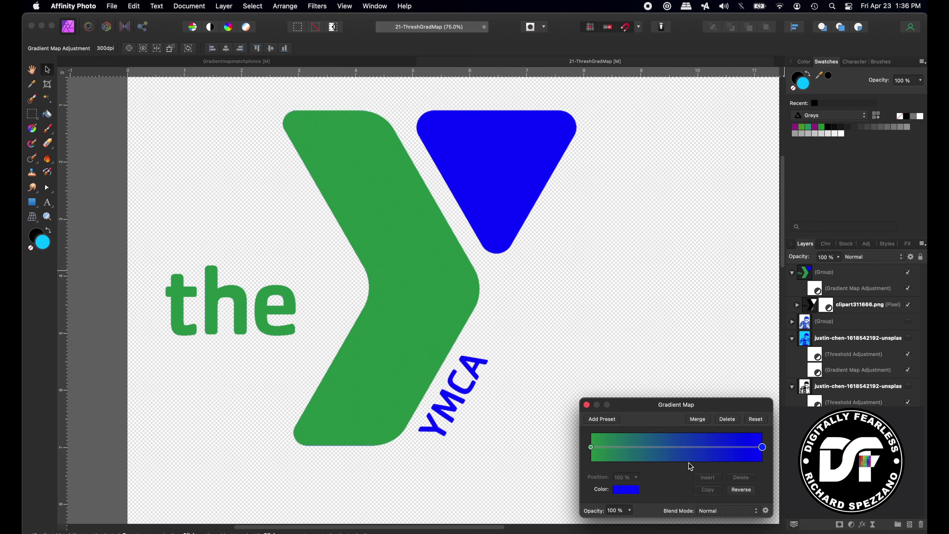
click(636, 490)
drag(687, 448, 708, 445)
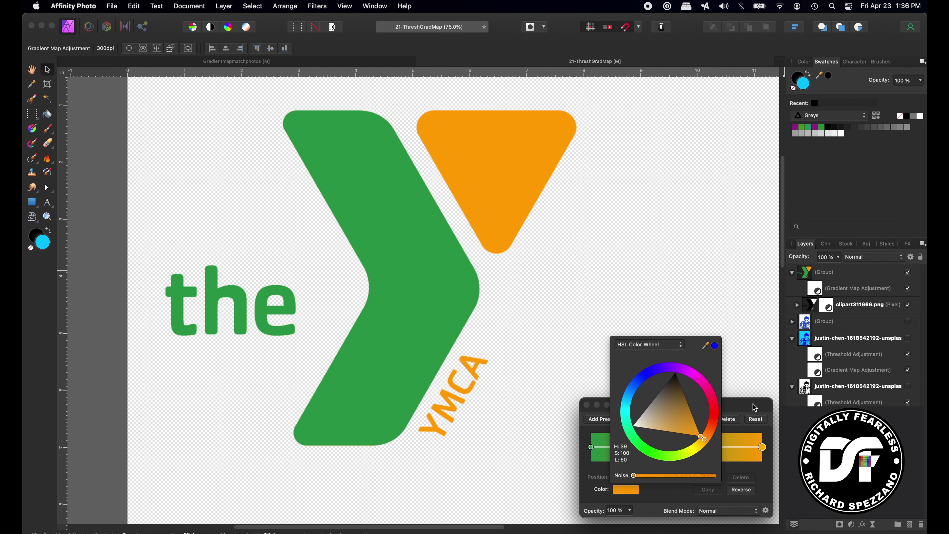
click(760, 397)
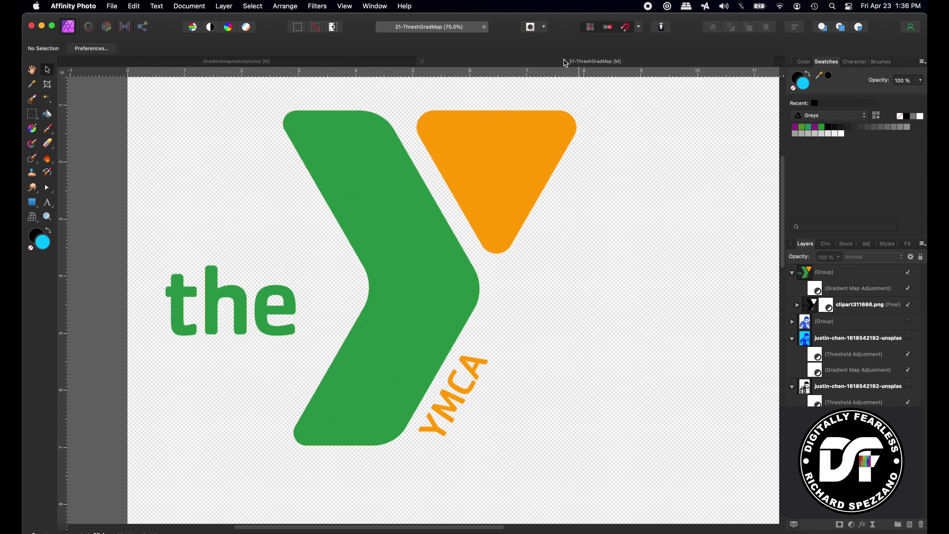
In the Gradientmapmatchphotos document, hide the gradient Fill layer and add a Gradient Map adjustment to the portrait photo layer
click(237, 61)
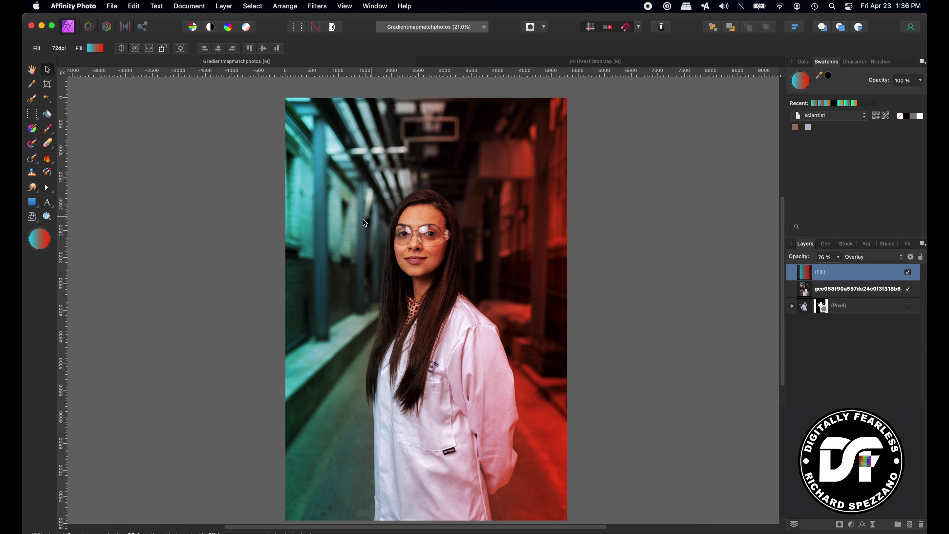
click(908, 272)
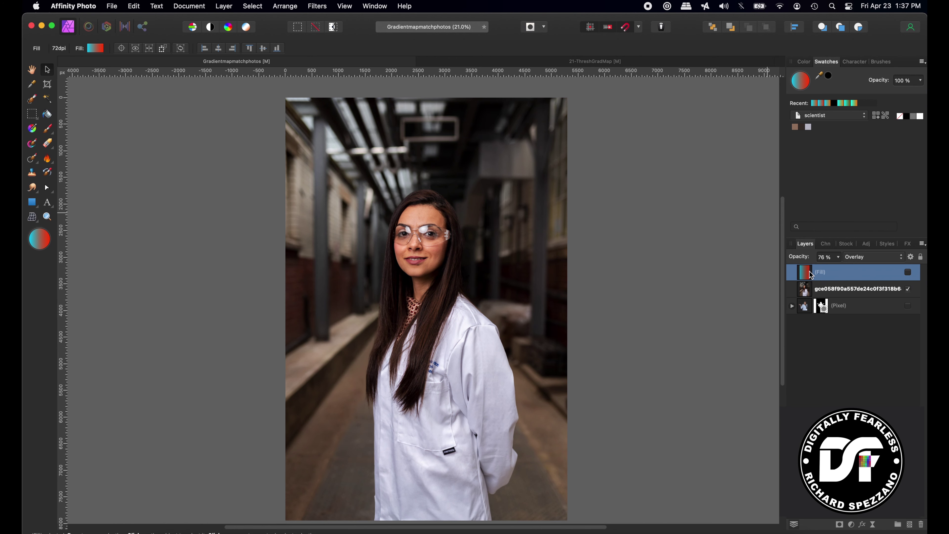
click(804, 296)
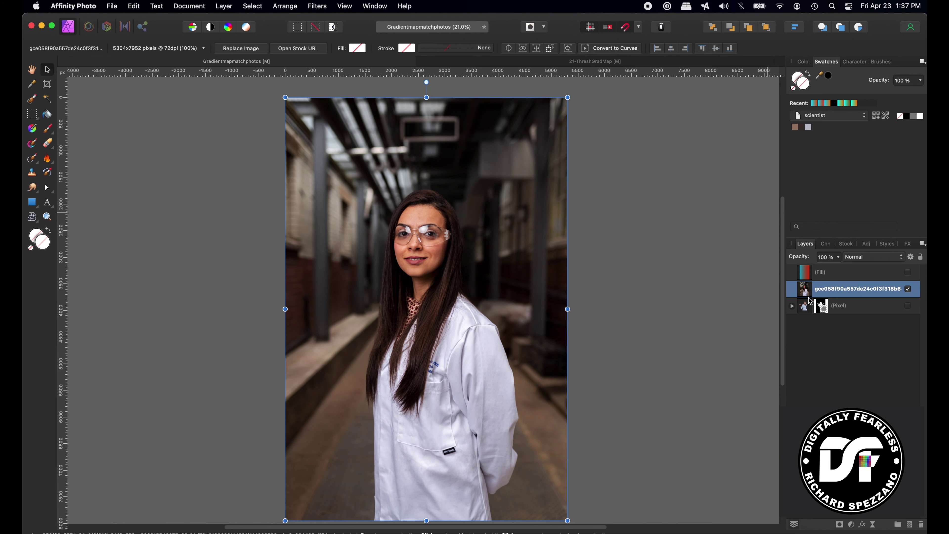
click(852, 524)
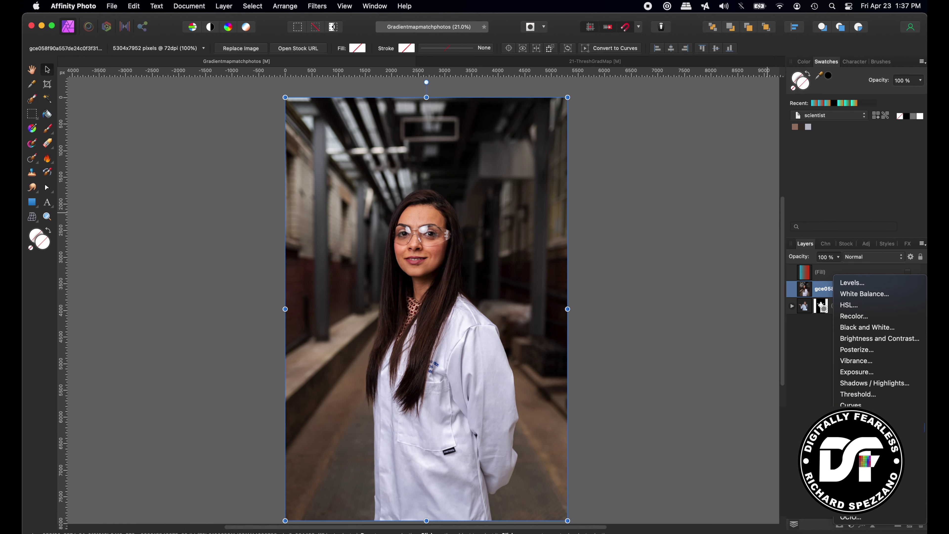
click(859, 289)
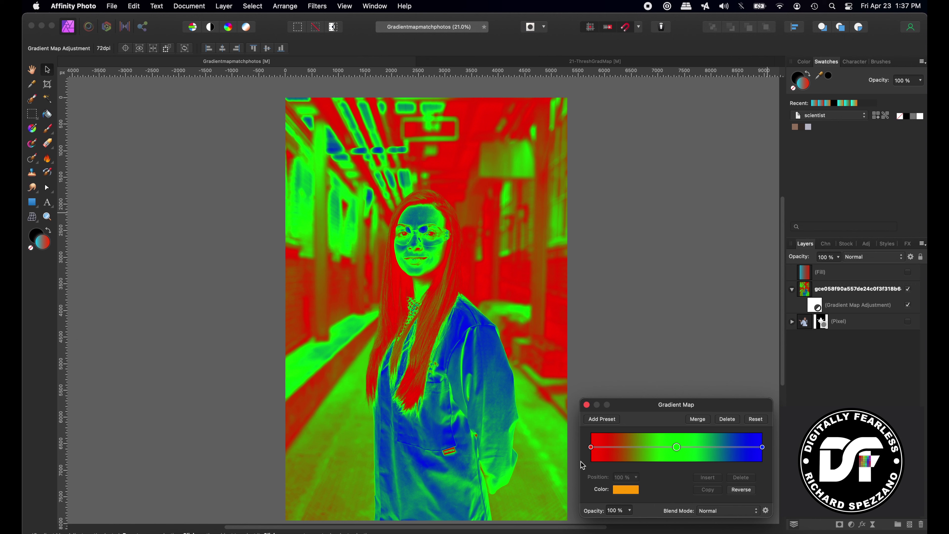
Delete the green middle stop of the portrait's gradient map and set its start stop to cyan with hue 196, saturation 100 and lightness 50
click(591, 448)
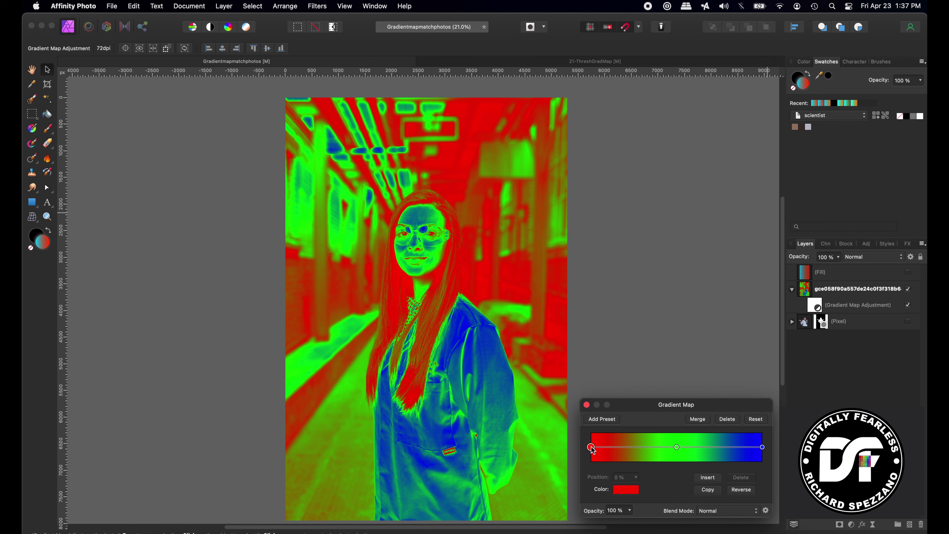
click(676, 447)
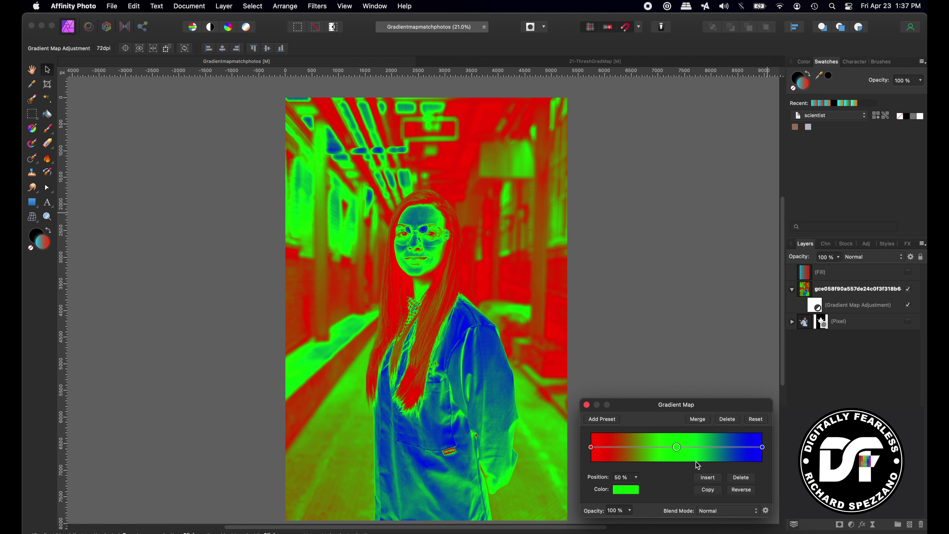
click(740, 479)
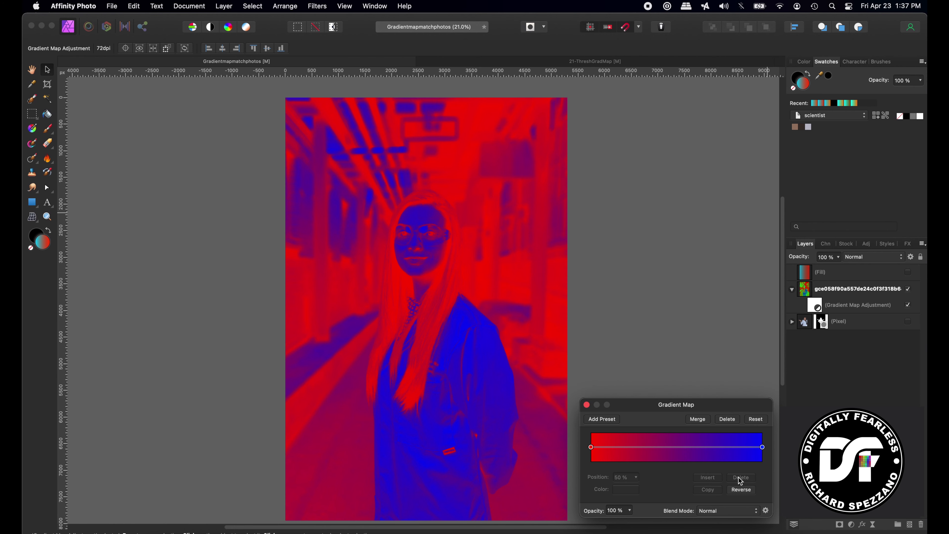
click(591, 447)
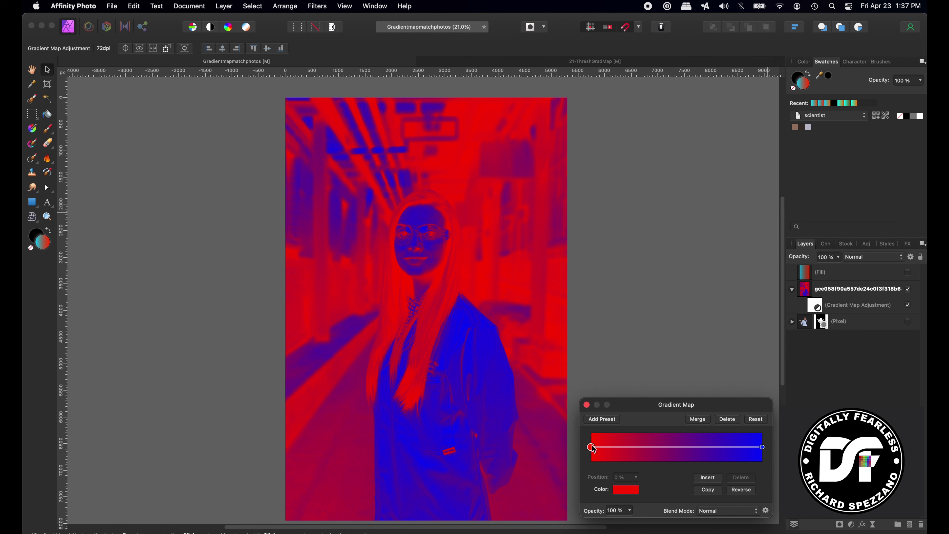
click(627, 494)
click(631, 391)
drag(630, 391, 627, 399)
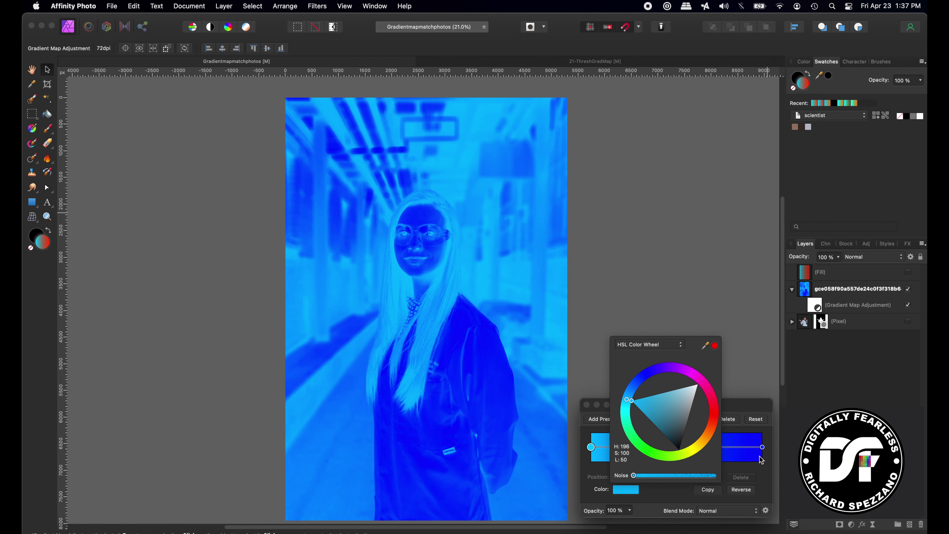
Set the end stop of the portrait's gradient map to red with hue 13, saturation 100 and lightness 50, and close its settings
click(763, 447)
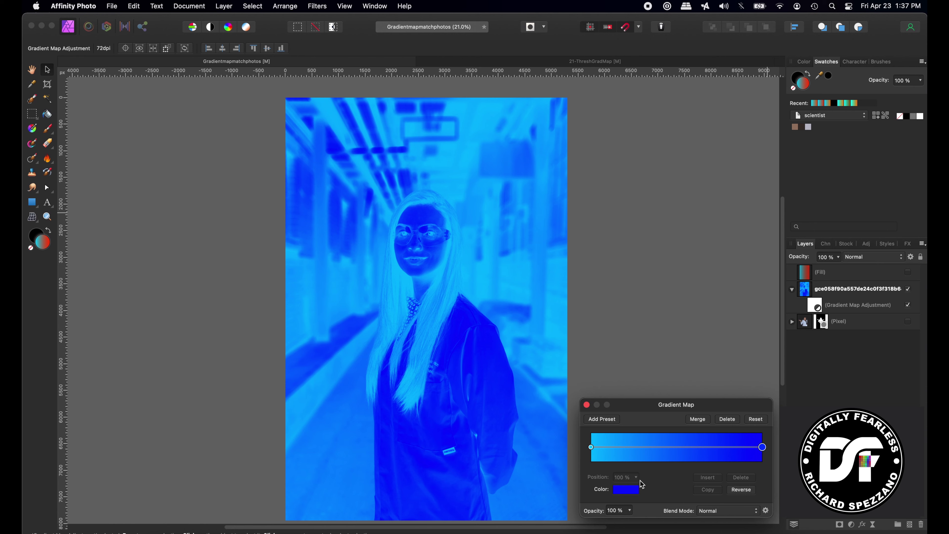
click(622, 492)
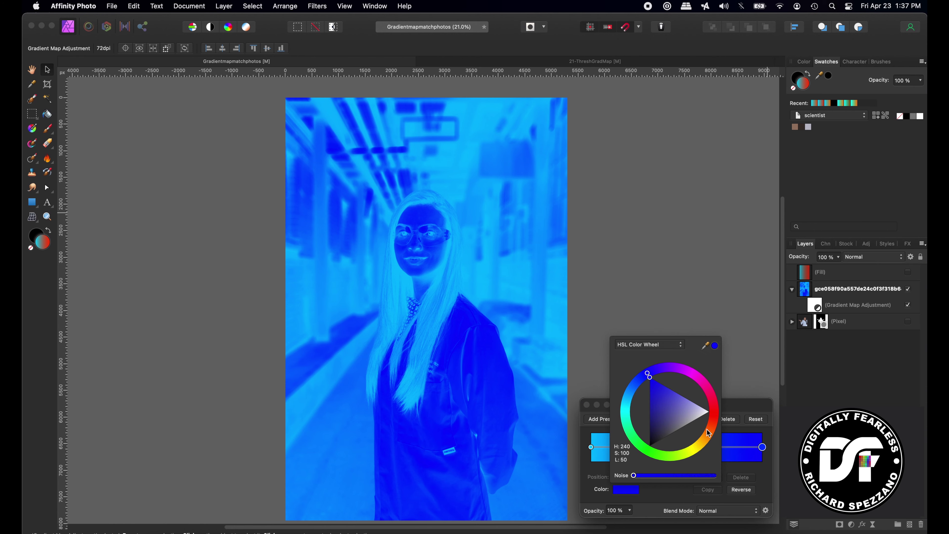
mouse_move(715, 422)
mouse_down()
mouse_move(719, 415)
mouse_move(717, 423)
mouse_up()
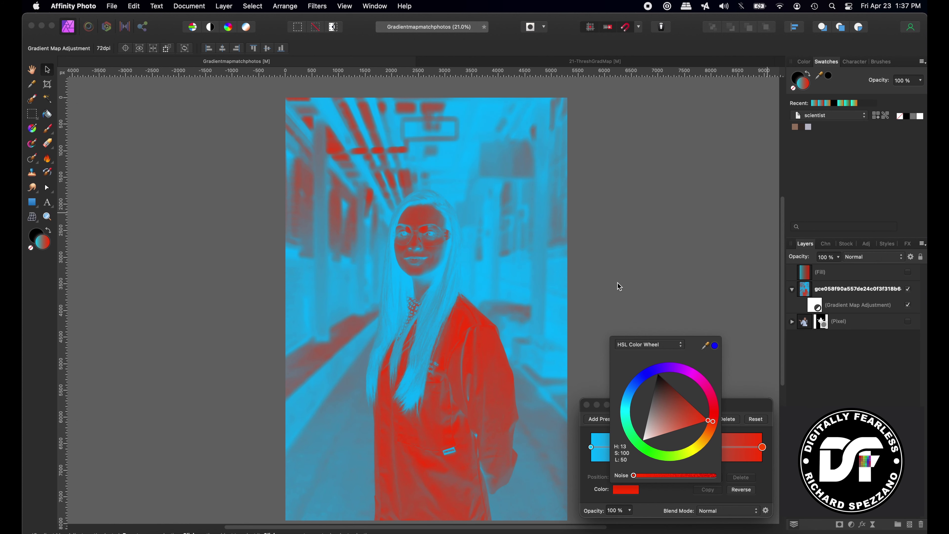
click(818, 307)
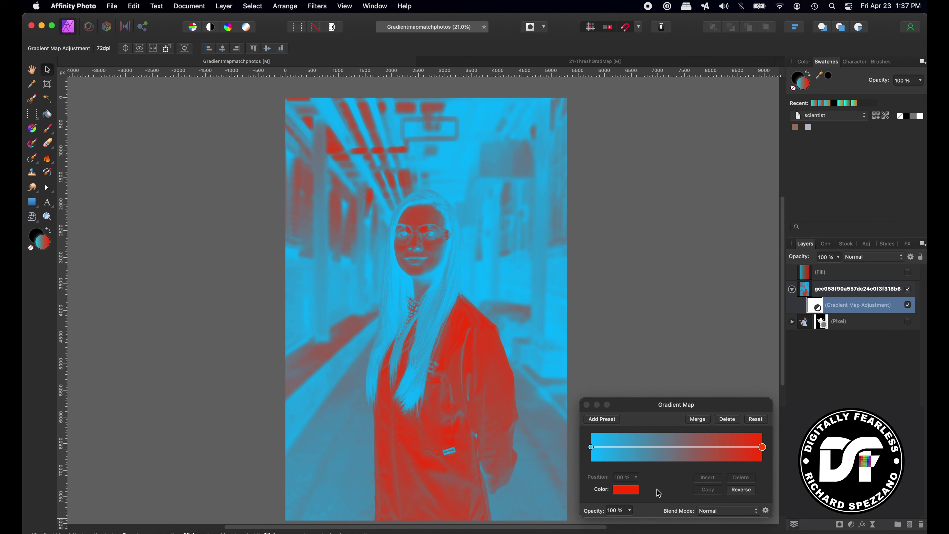
click(587, 405)
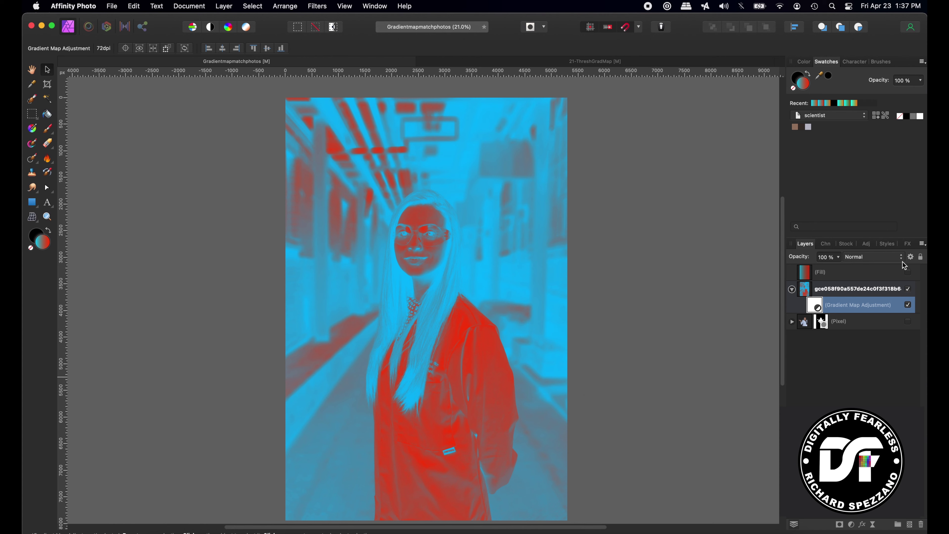
Set the portrait's Gradient Map adjustment to the Overlay blend mode at 69% opacity
click(863, 257)
key(Escape)
click(856, 261)
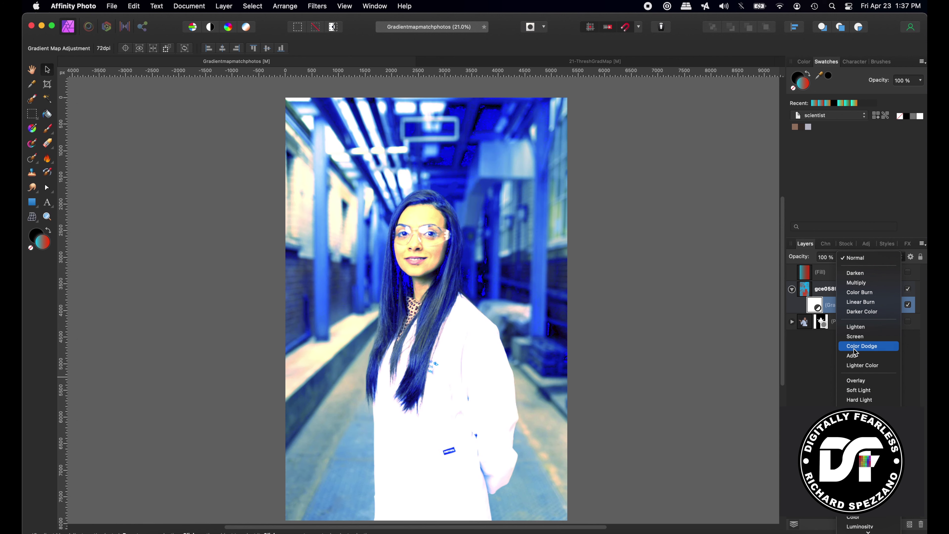
click(855, 380)
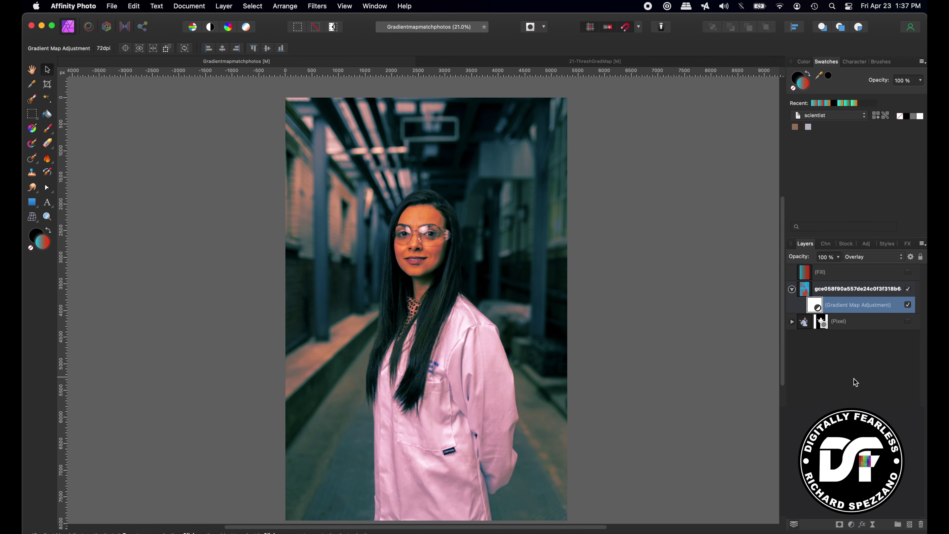
drag(803, 255, 782, 268)
Hide and show the portrait's Gradient Map adjustment for comparison, and delete it, undoing the deletion
click(908, 305)
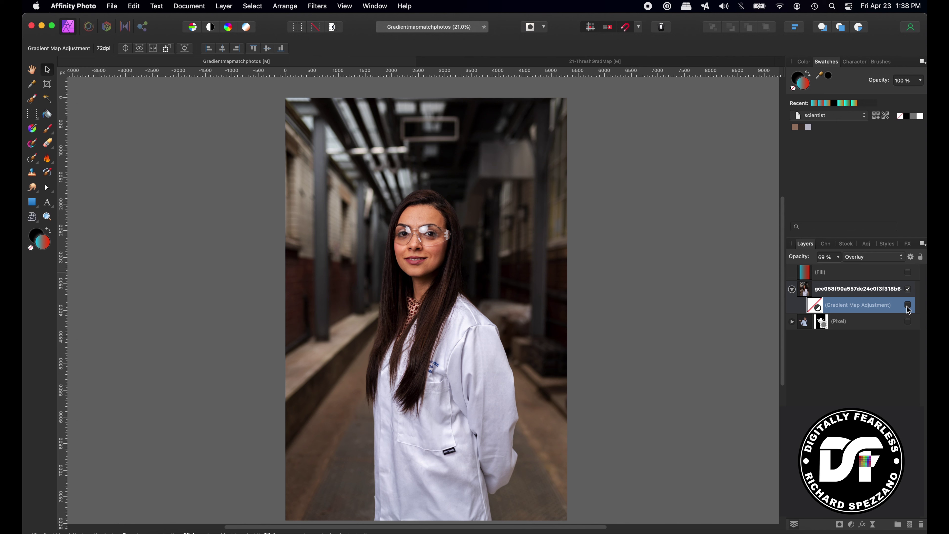
click(908, 305)
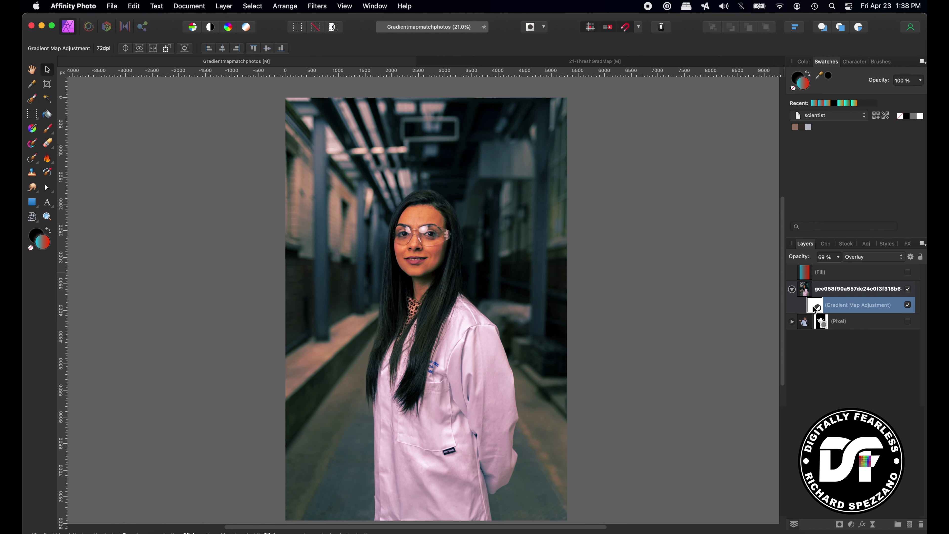
key(Delete)
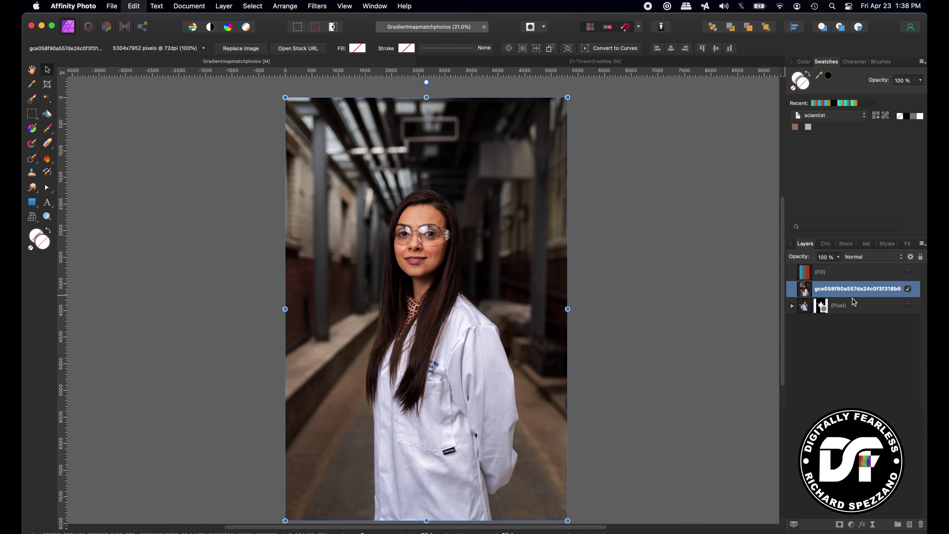
key(super+z)
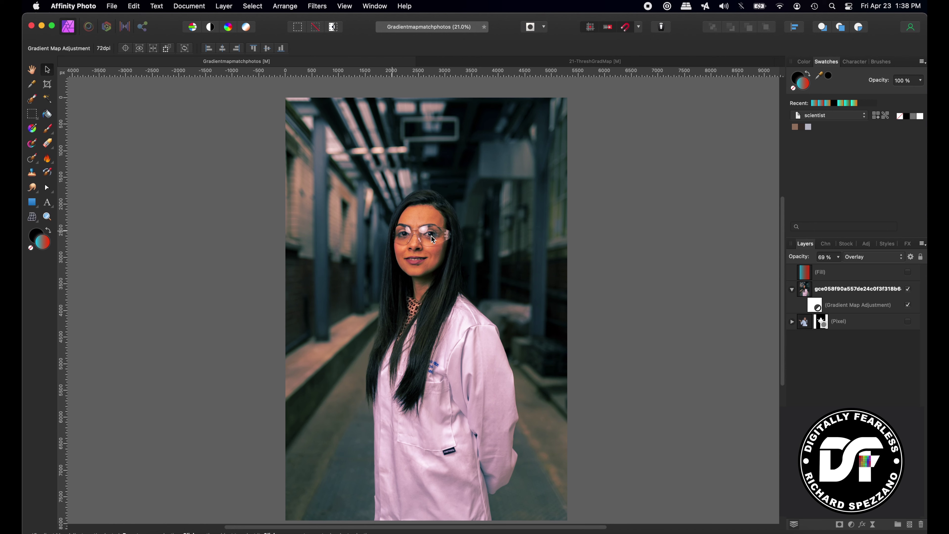
Compare the gradient Fill layer's effect on the portrait with and without the Gradient Map adjustment
click(908, 304)
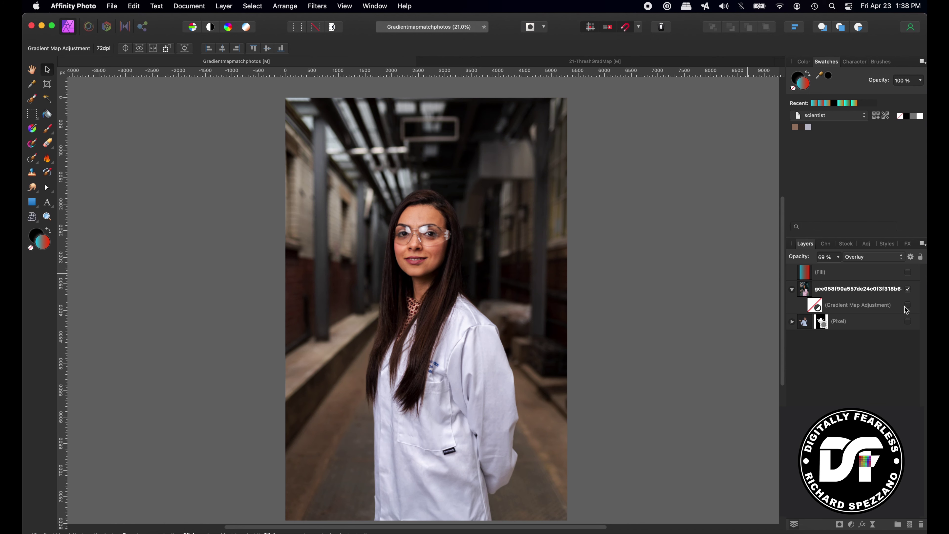
click(909, 273)
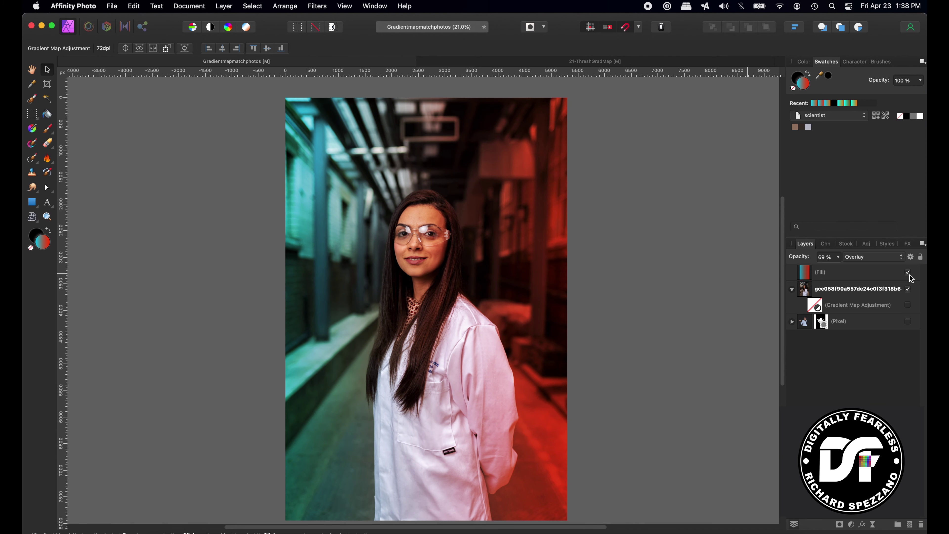
click(907, 305)
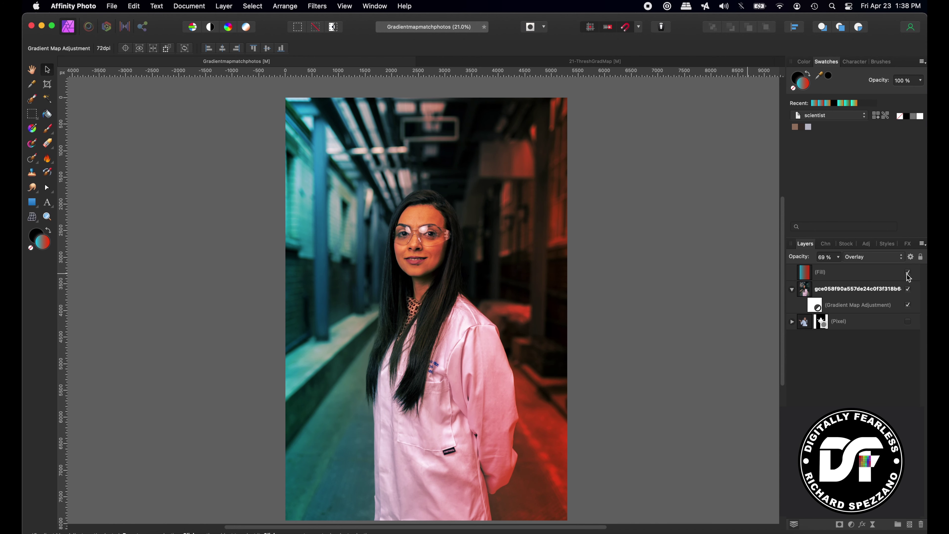
click(908, 307)
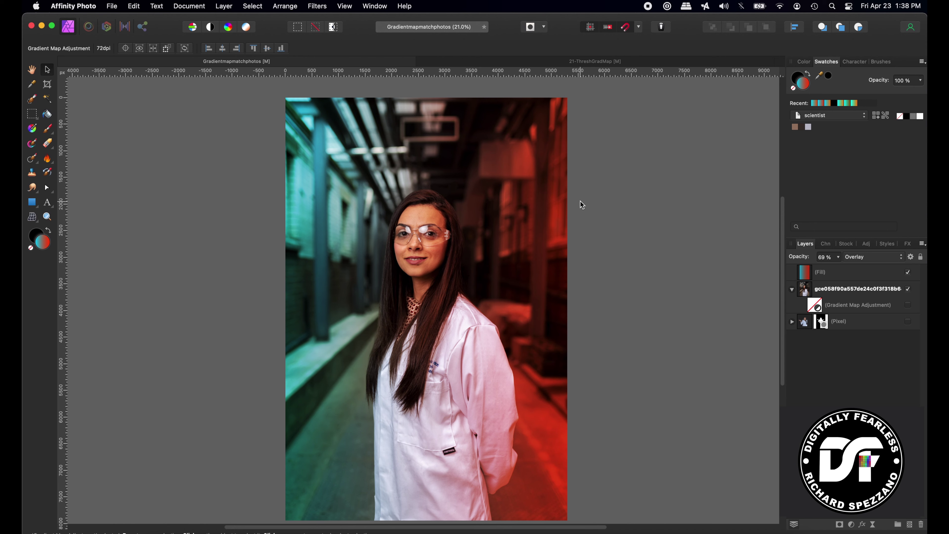
Show the portrait with only the Gradient Map adjustment and delete the gradient Fill layer
click(908, 272)
click(907, 305)
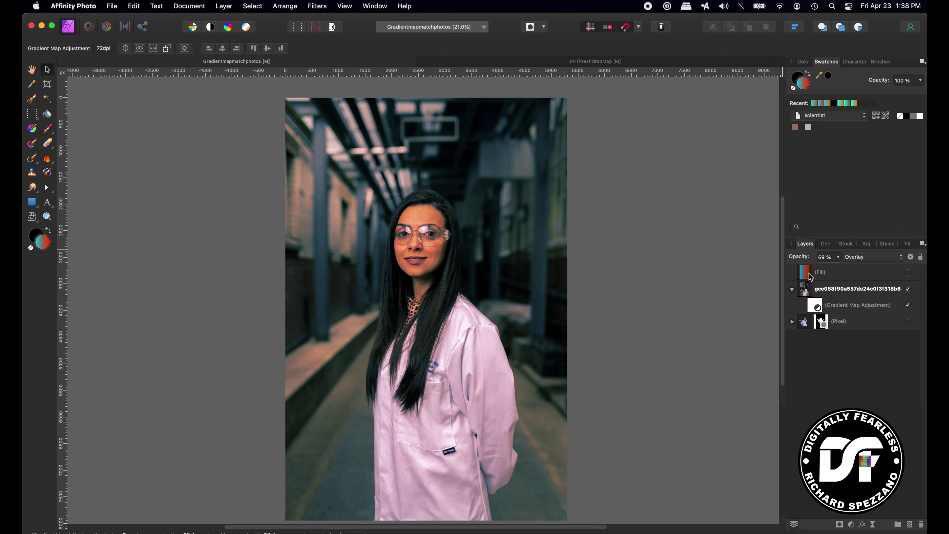
click(802, 276)
key(Delete)
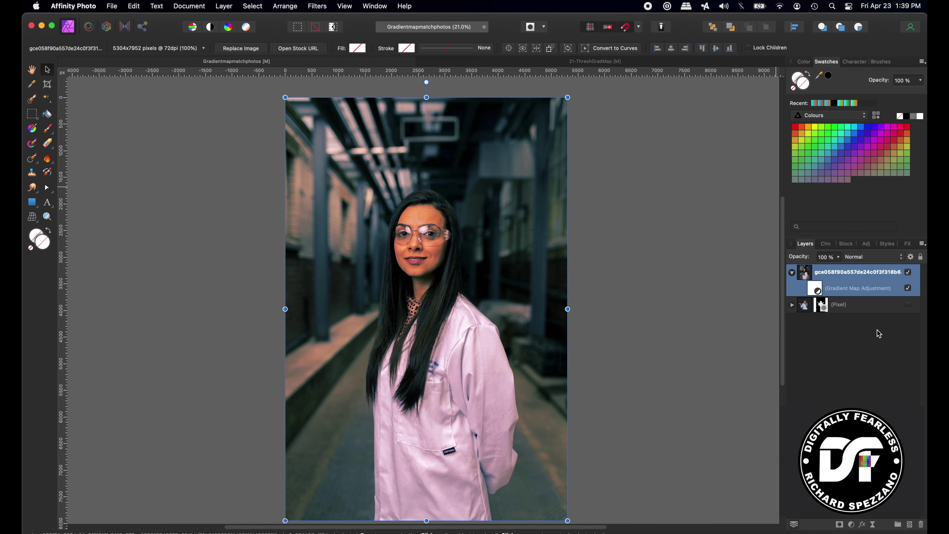
Show the hidden cut-out woman layer and move it above the scientist portrait layer
click(908, 305)
drag(808, 308, 805, 269)
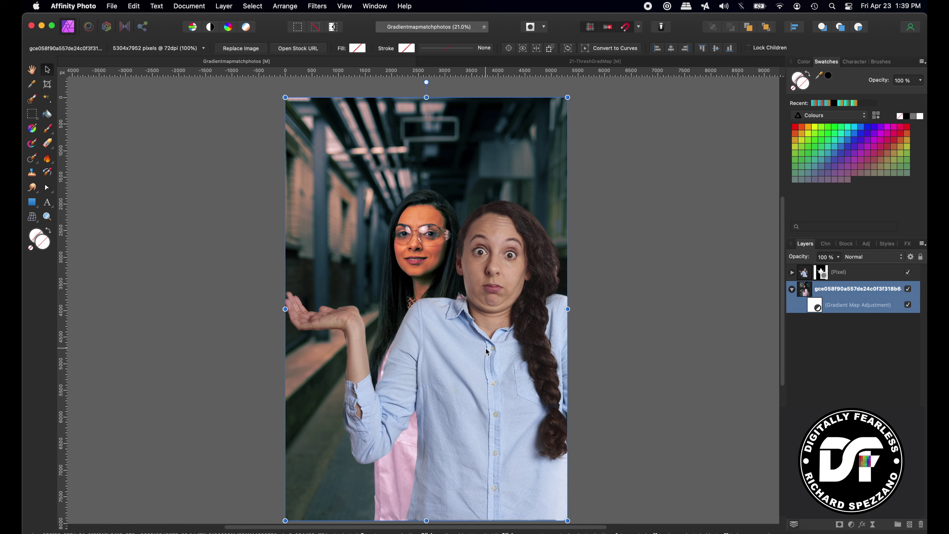
click(805, 289)
Enlarge the cut-out woman and reposition her in front of the scientist, partly cropped by the photo's edge
click(805, 275)
drag(731, 187, 761, 119)
drag(473, 382, 467, 390)
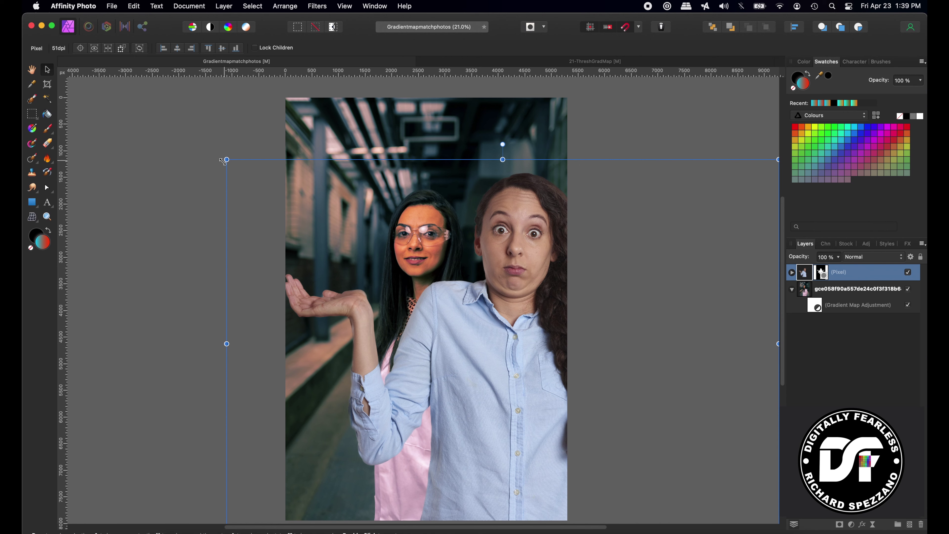
drag(227, 159, 235, 165)
drag(491, 325, 486, 318)
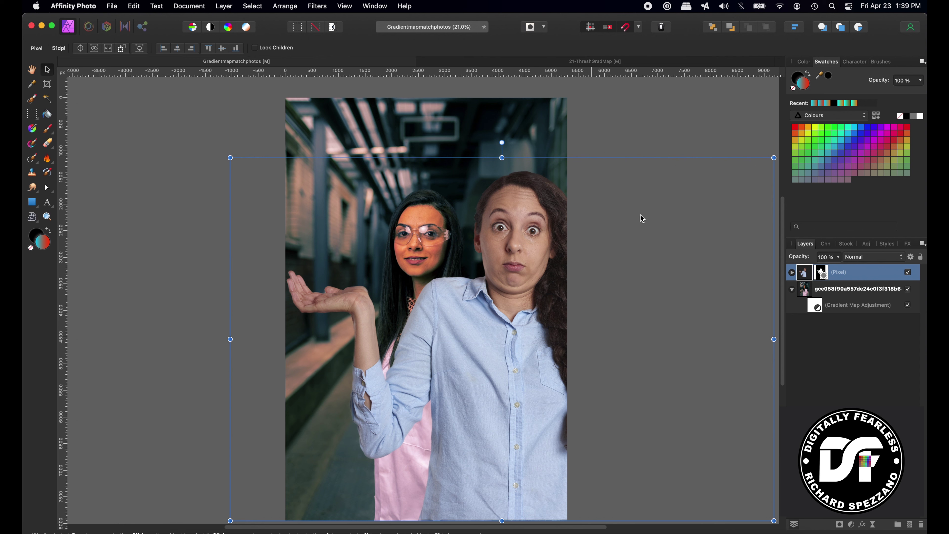
click(317, 123)
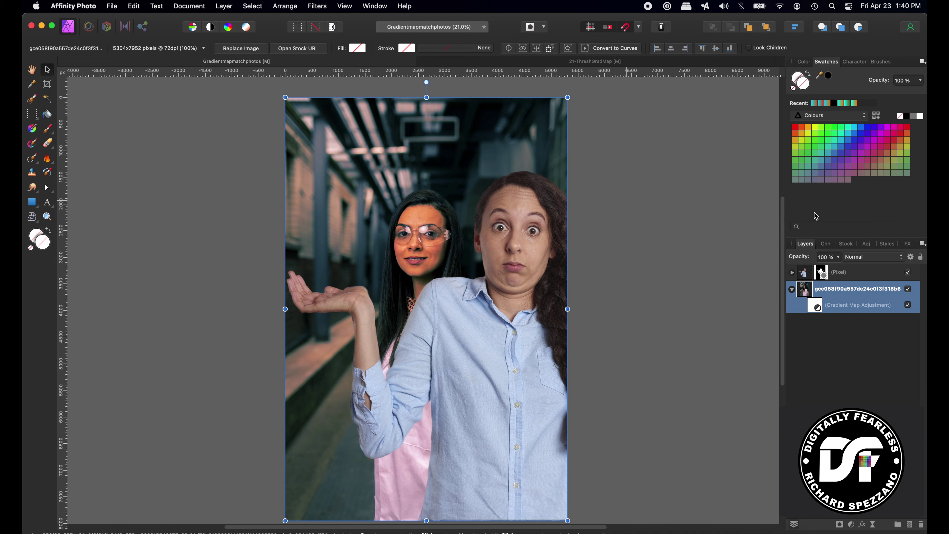
Create a three-color document palette from the image scientist.jpg
click(922, 62)
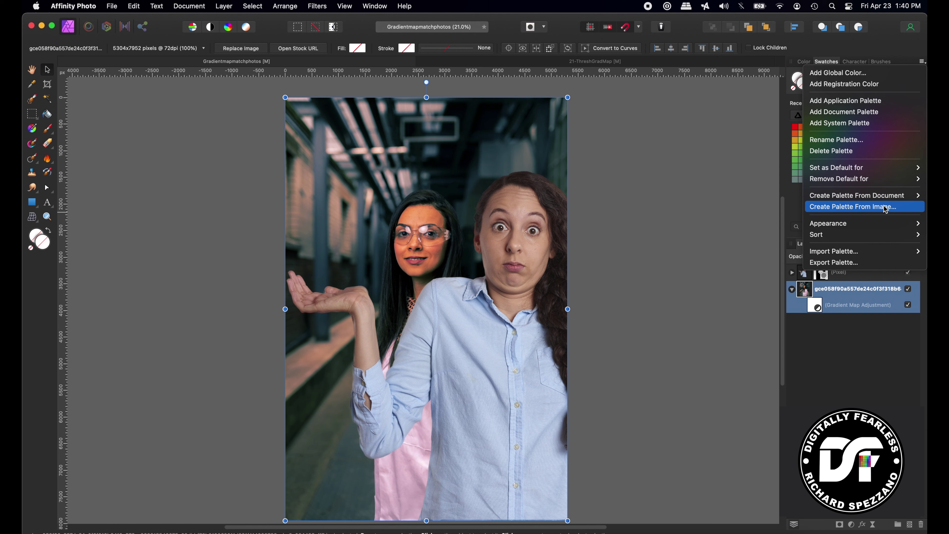
click(849, 208)
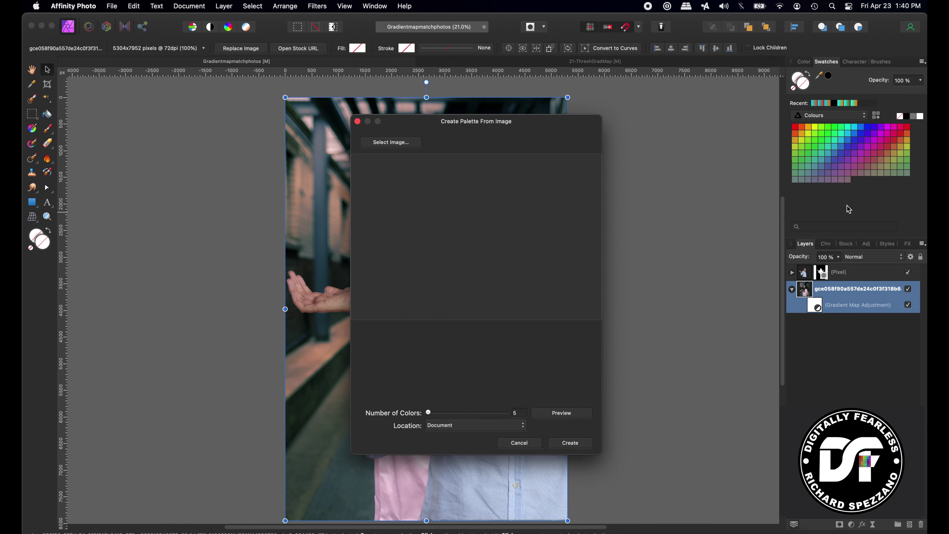
click(385, 146)
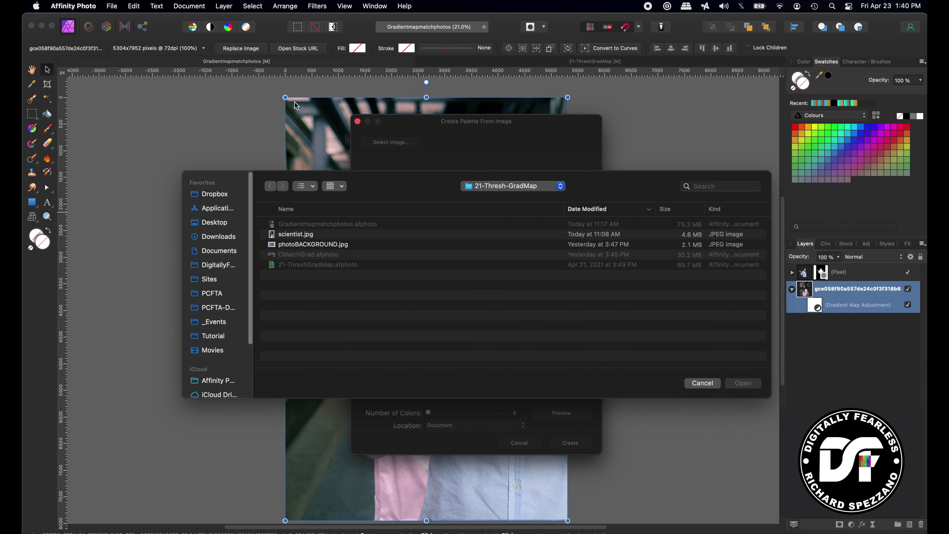
click(284, 236)
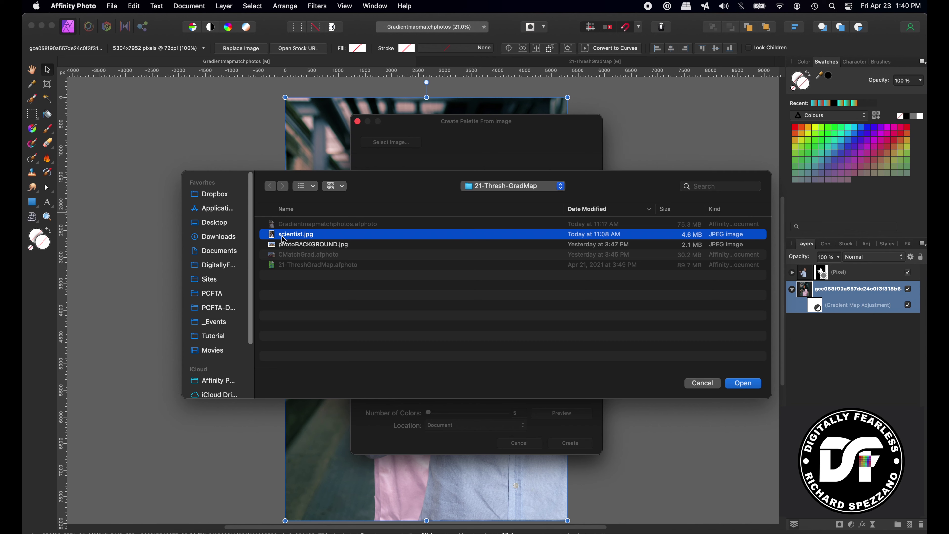
click(745, 383)
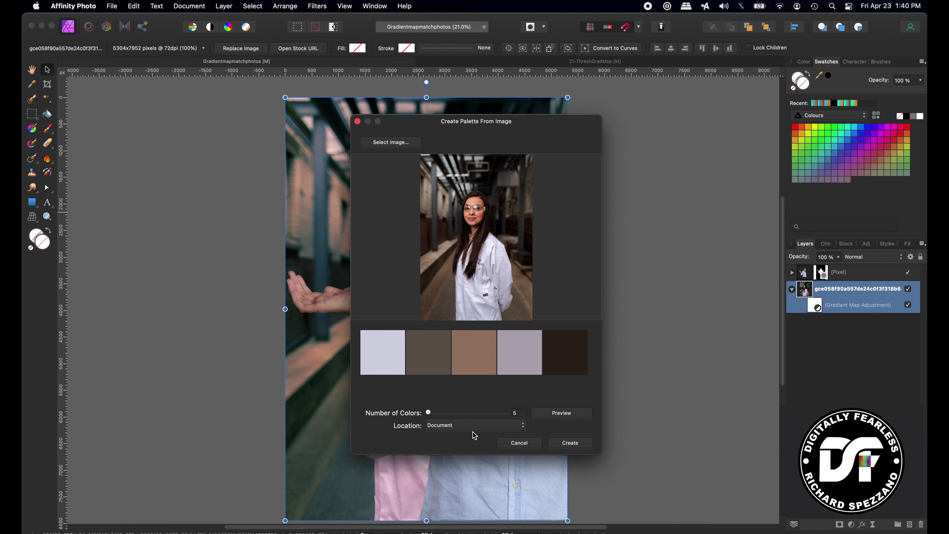
click(520, 411)
text(3)
click(567, 446)
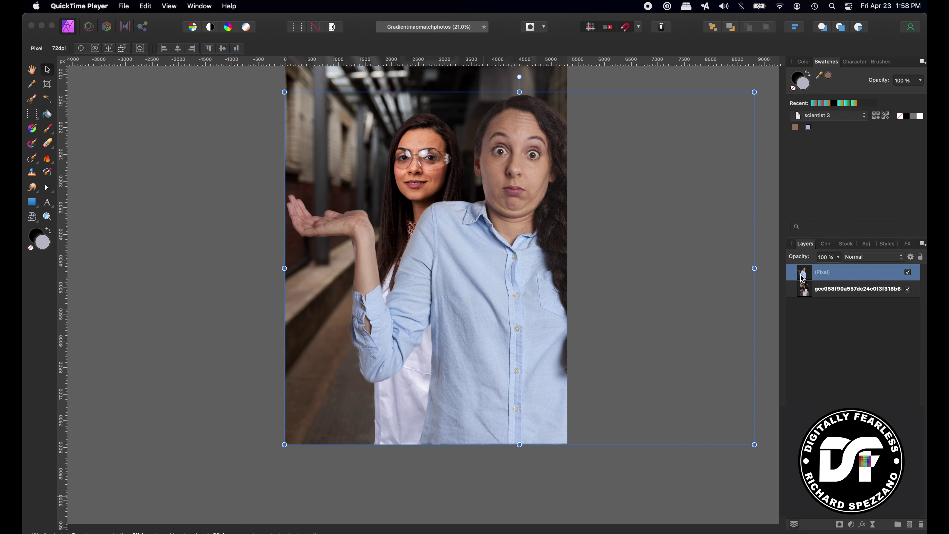
Add a Gradient Map adjustment to the cut-out woman's pixel layer and keep its settings clear of the palette swatches
click(816, 273)
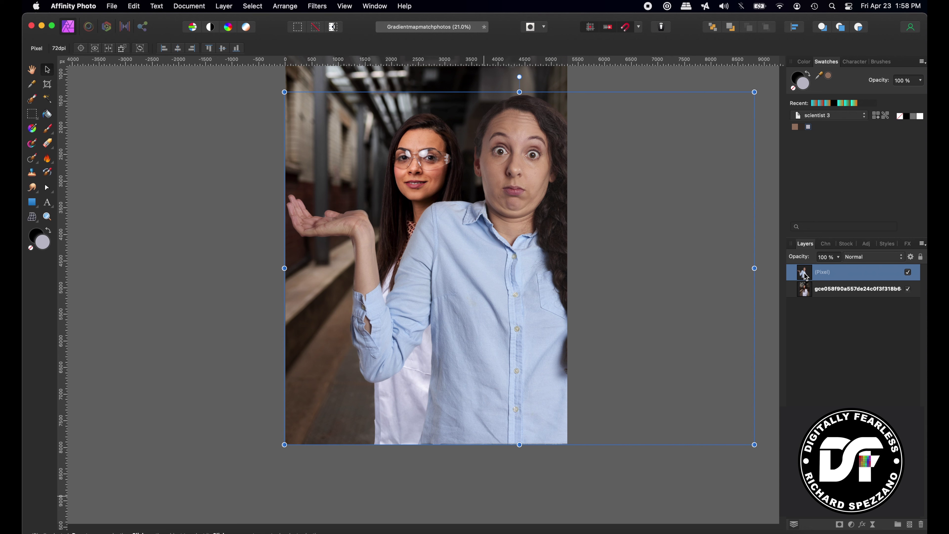
click(852, 524)
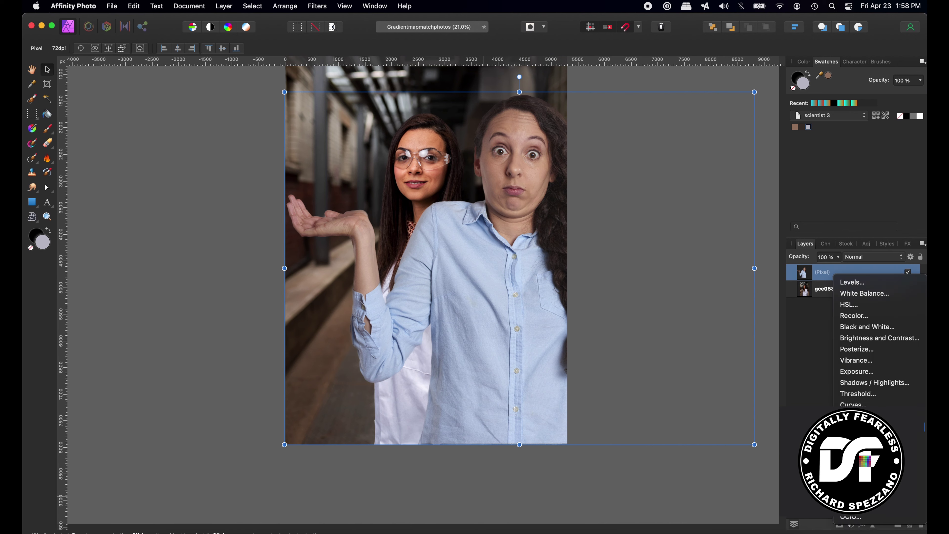
click(860, 427)
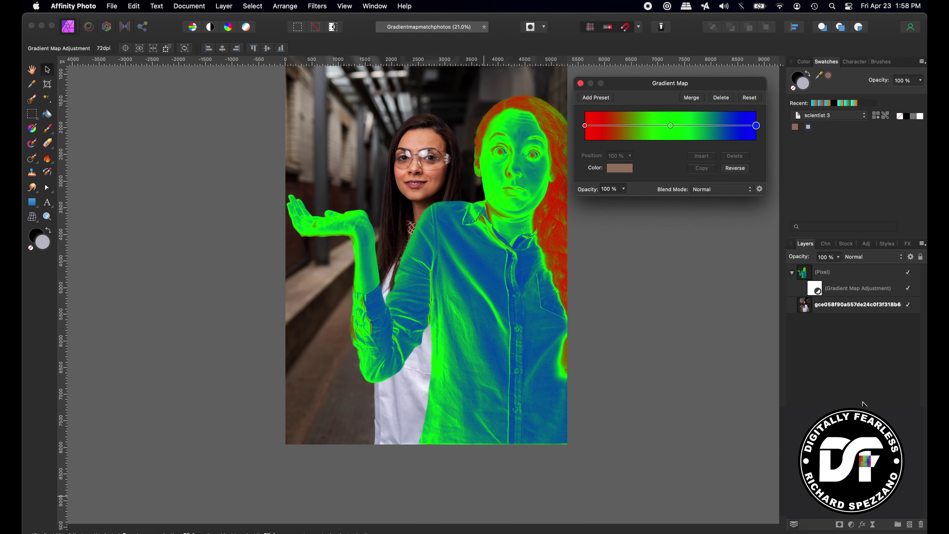
drag(637, 84, 634, 224)
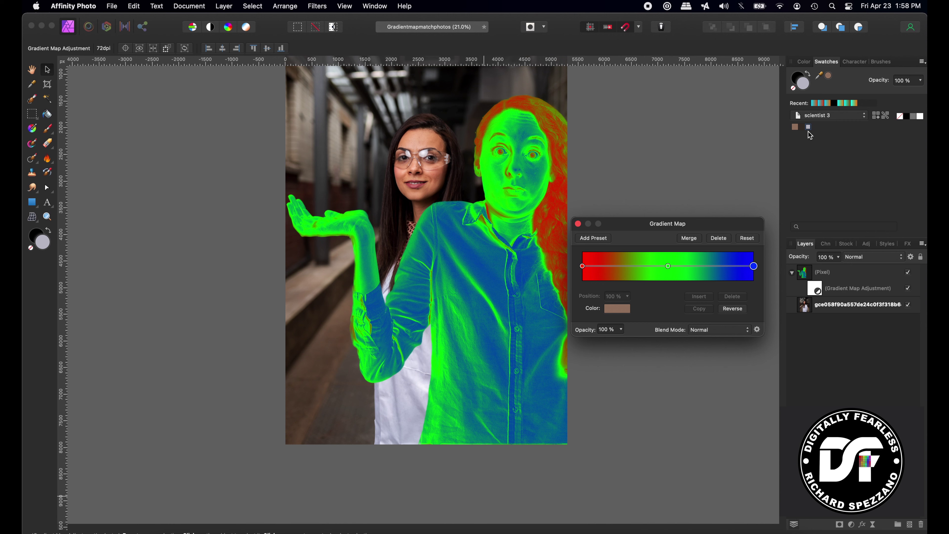
Set the gradient map's 0% stop to the dark brown sampled from the scientist 3 palette
click(583, 266)
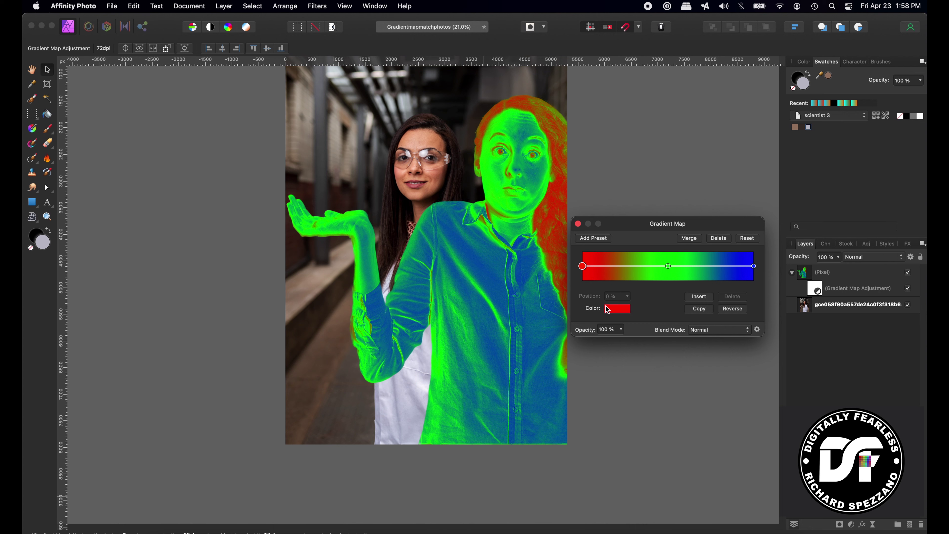
click(616, 309)
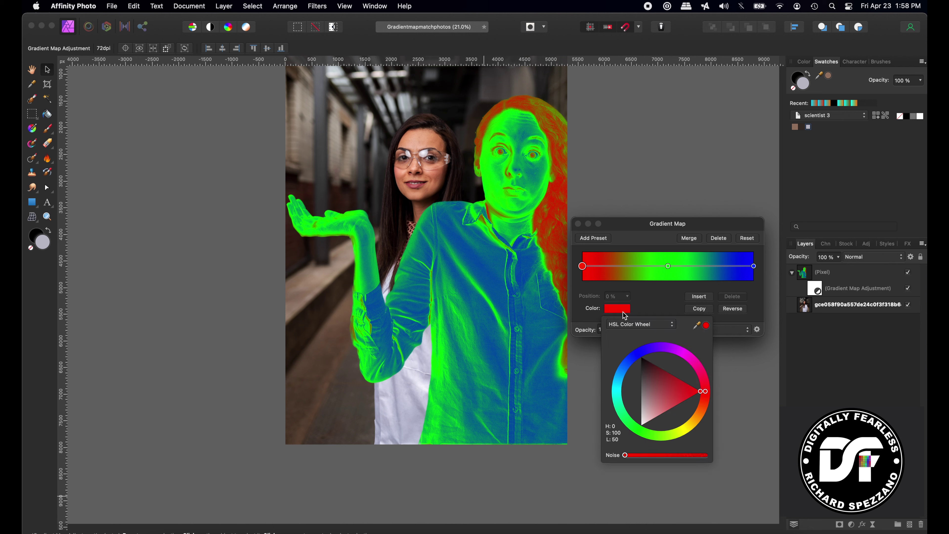
click(697, 325)
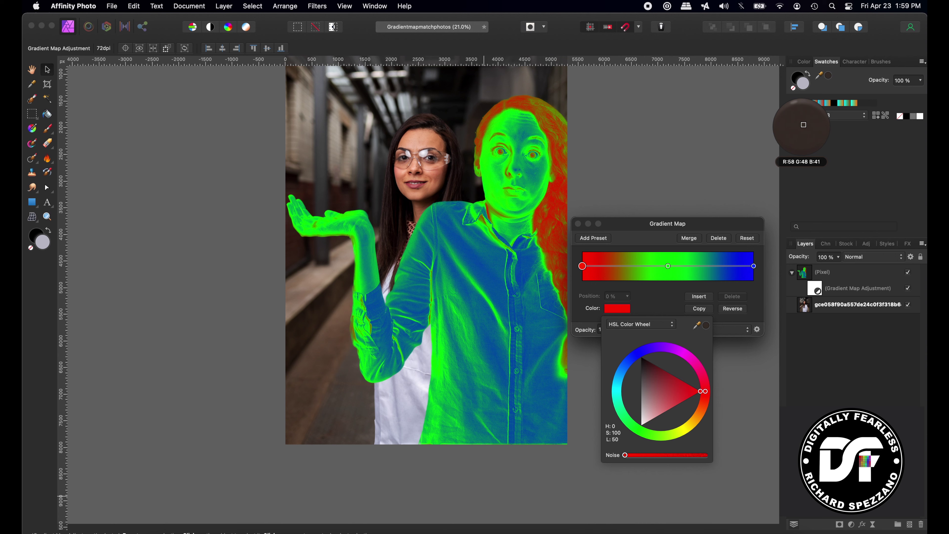
click(805, 128)
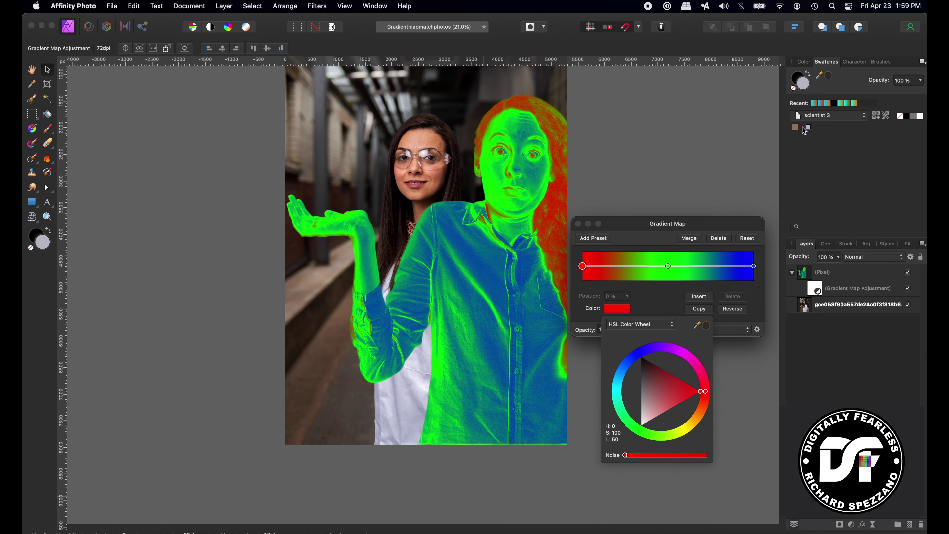
click(706, 325)
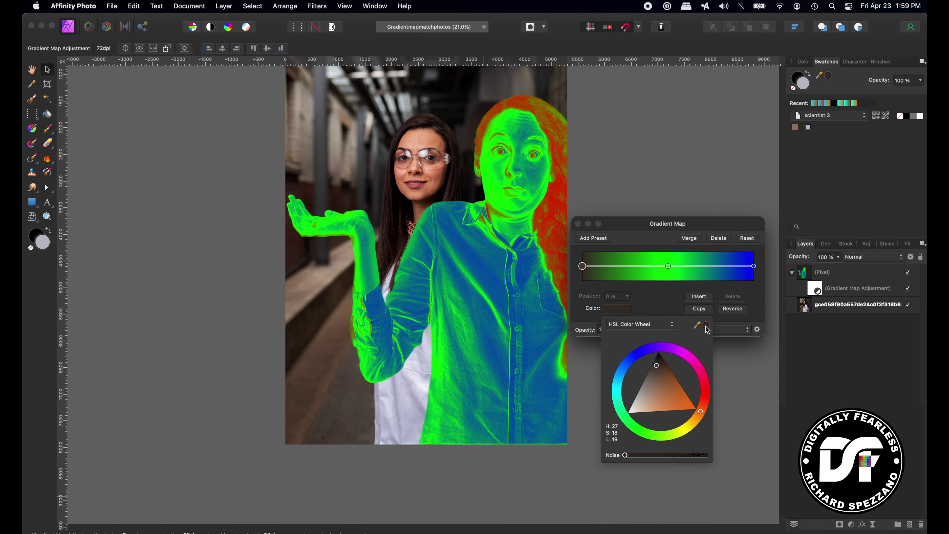
Set the gradient map's 50% stop to the medium brown sampled from the scientist 3 palette
click(668, 266)
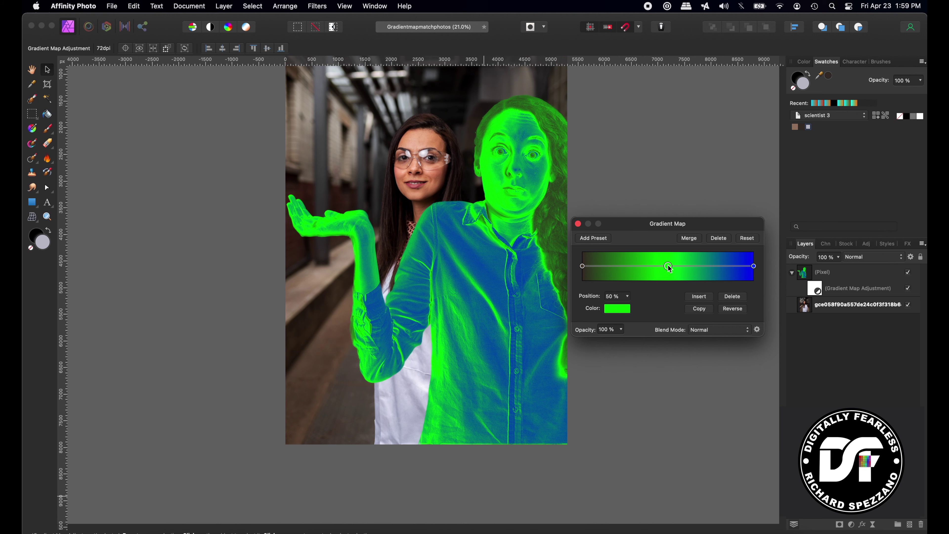
click(621, 313)
drag(705, 325, 795, 128)
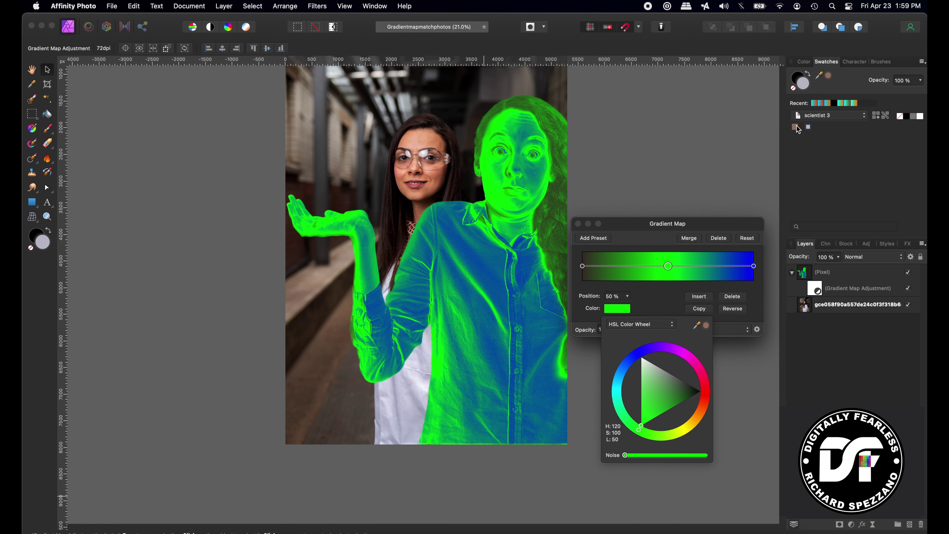
click(707, 328)
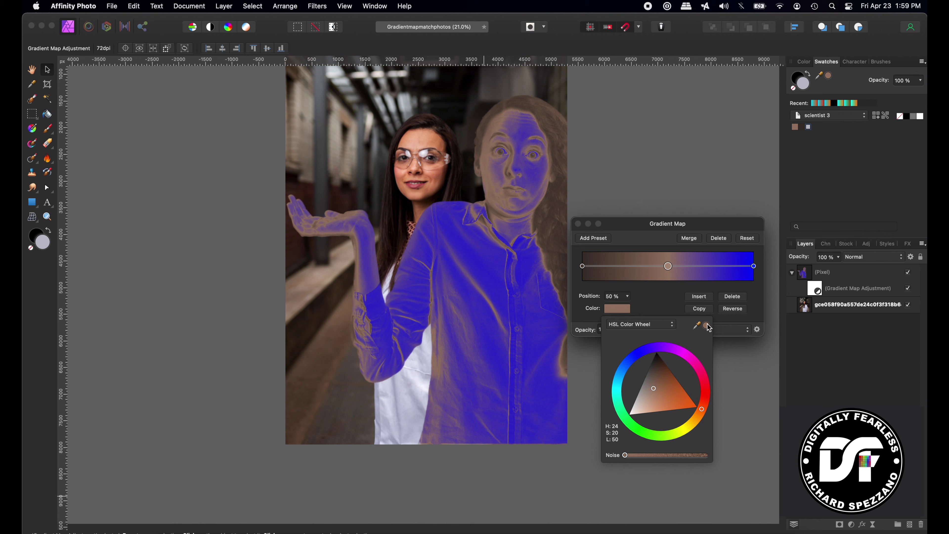
Set the gradient map's 100% stop to the palette's light lavender-gray and close the adjustment's settings
click(754, 266)
click(623, 310)
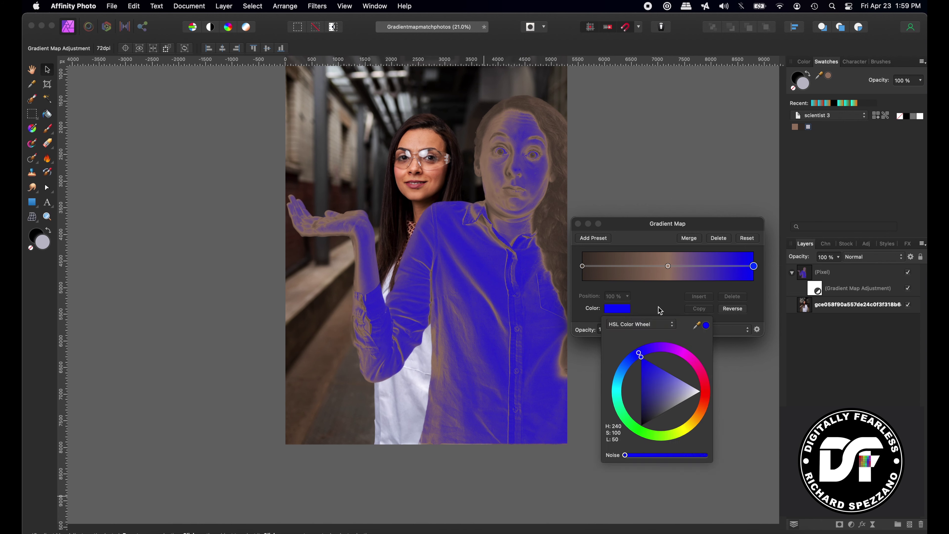
drag(707, 329, 809, 124)
click(707, 329)
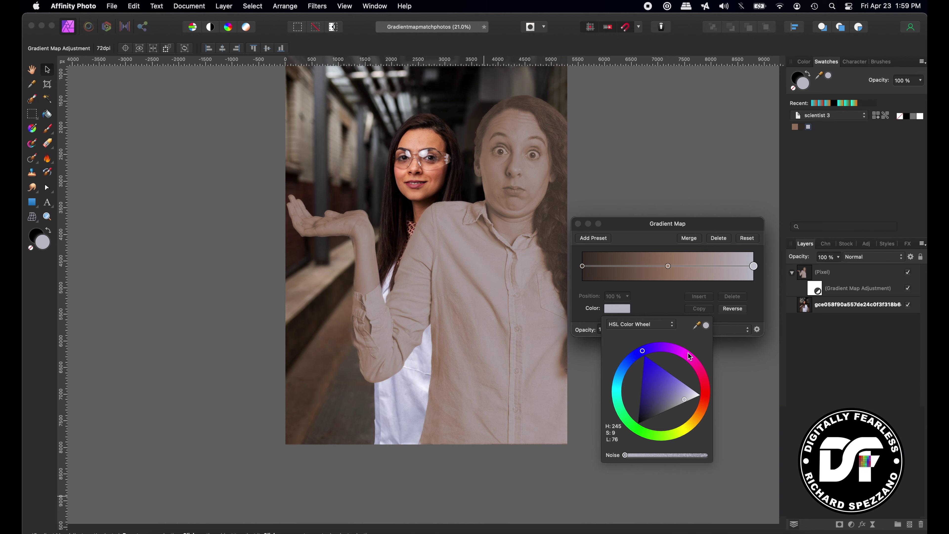
click(619, 226)
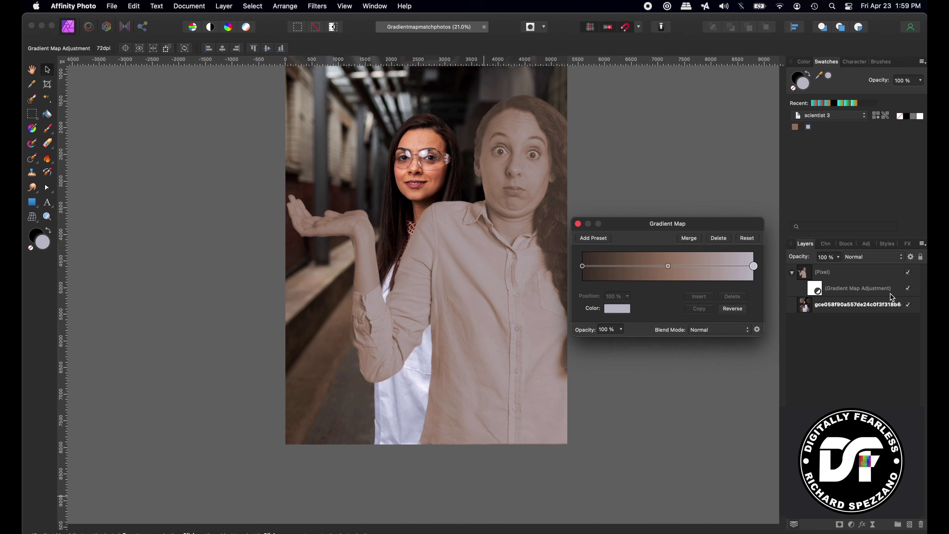
click(578, 224)
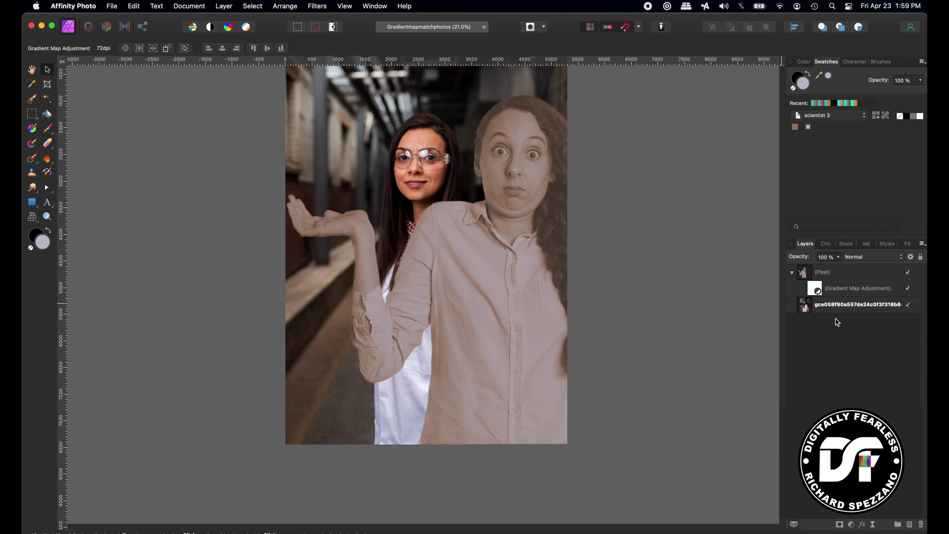
Set the cut-out woman's Gradient Map adjustment to the Overlay blend mode at 92% opacity
click(814, 290)
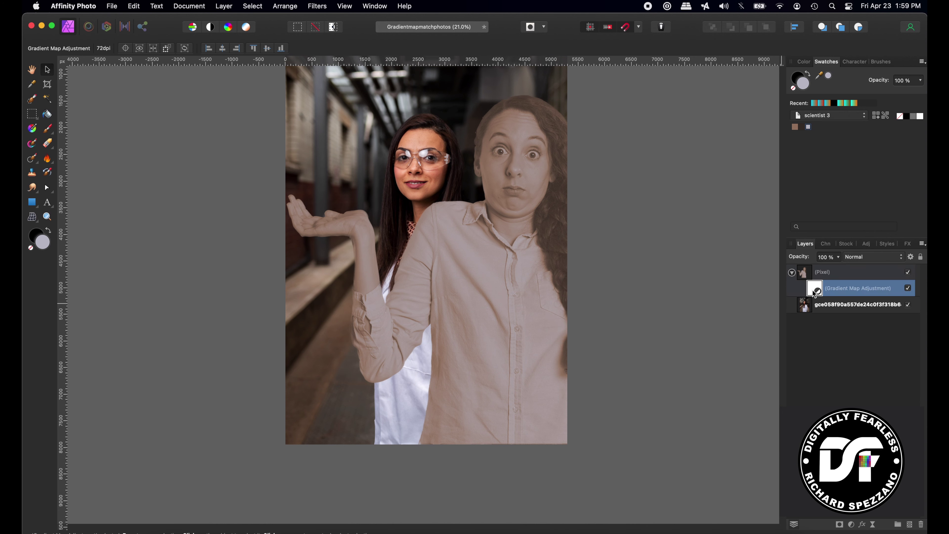
click(866, 257)
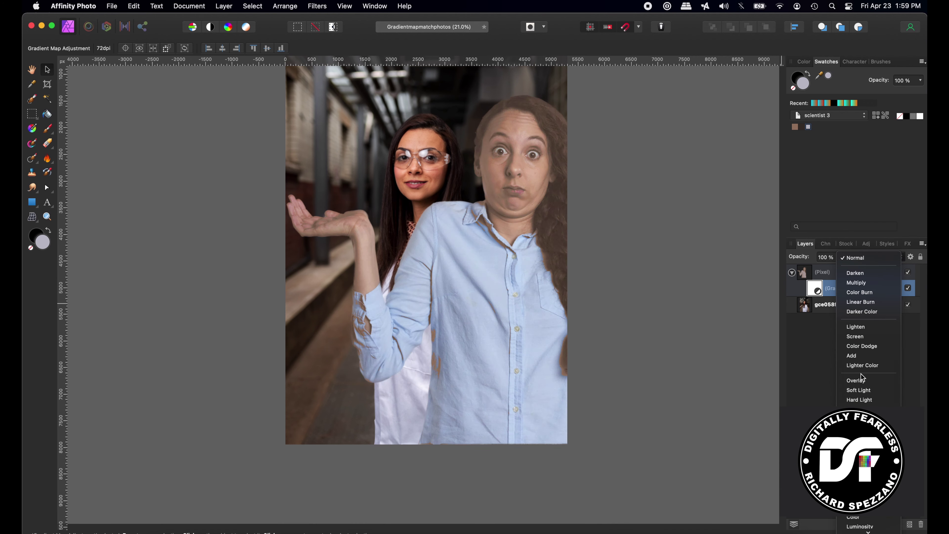
click(863, 381)
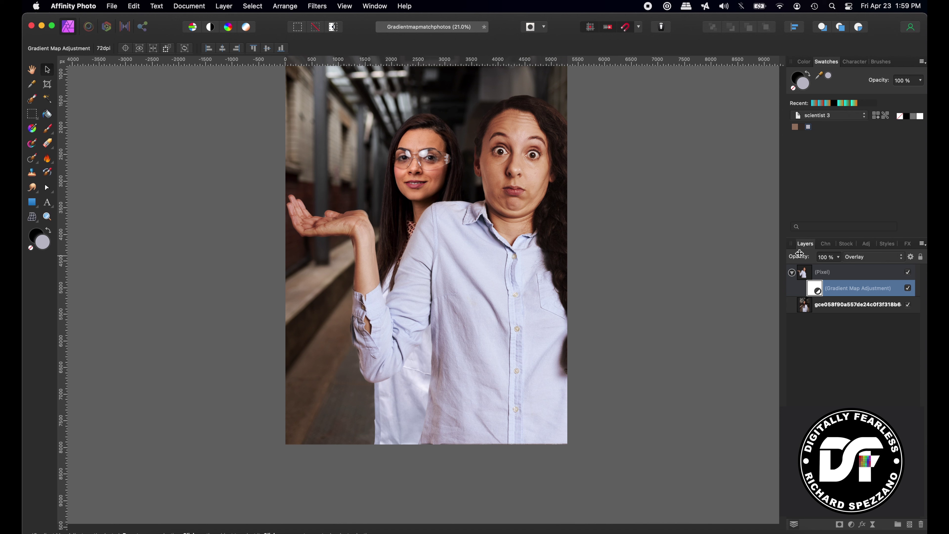
mouse_move(801, 258)
mouse_down()
mouse_move(770, 258)
mouse_move(799, 260)
mouse_up()
Hide and show the Gradient Map adjustment for comparison, and move the cut-out woman slightly lower in the photo
click(908, 287)
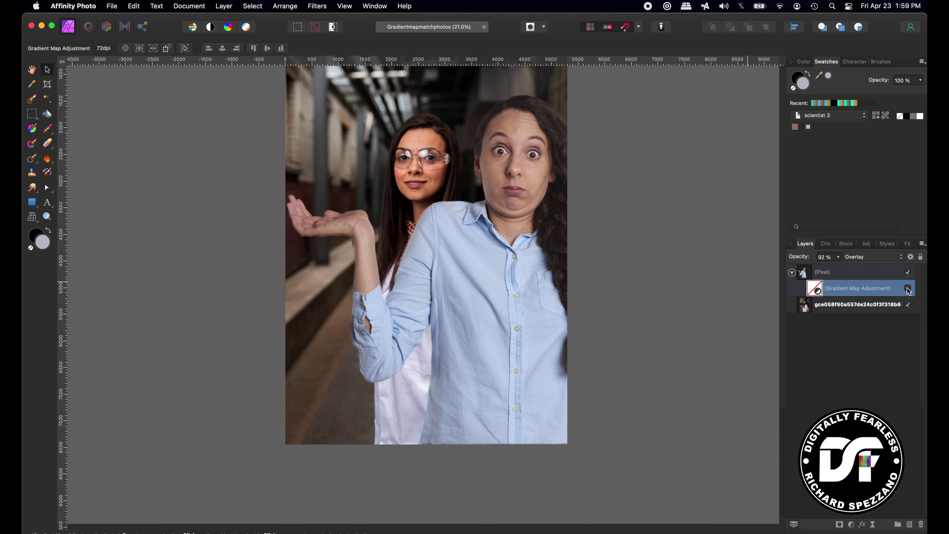
click(907, 288)
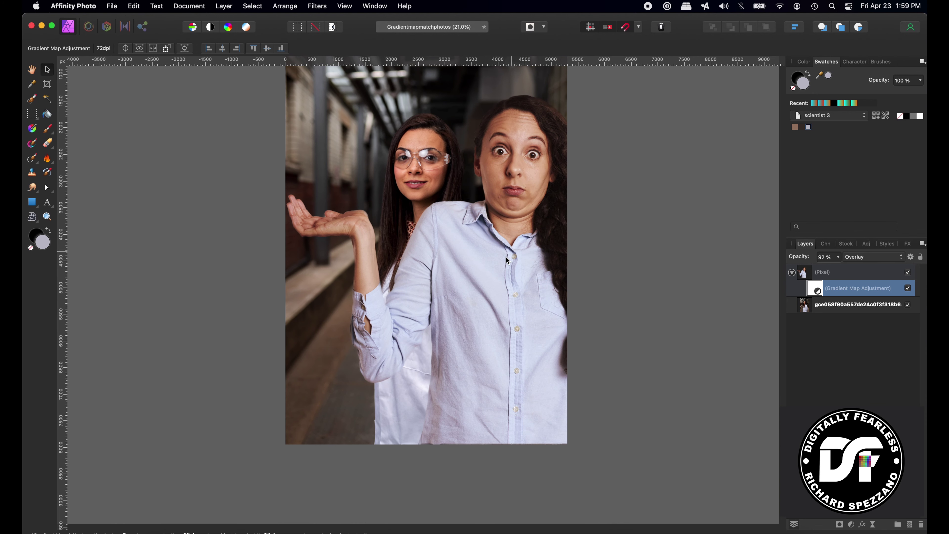
click(493, 267)
drag(492, 267, 495, 293)
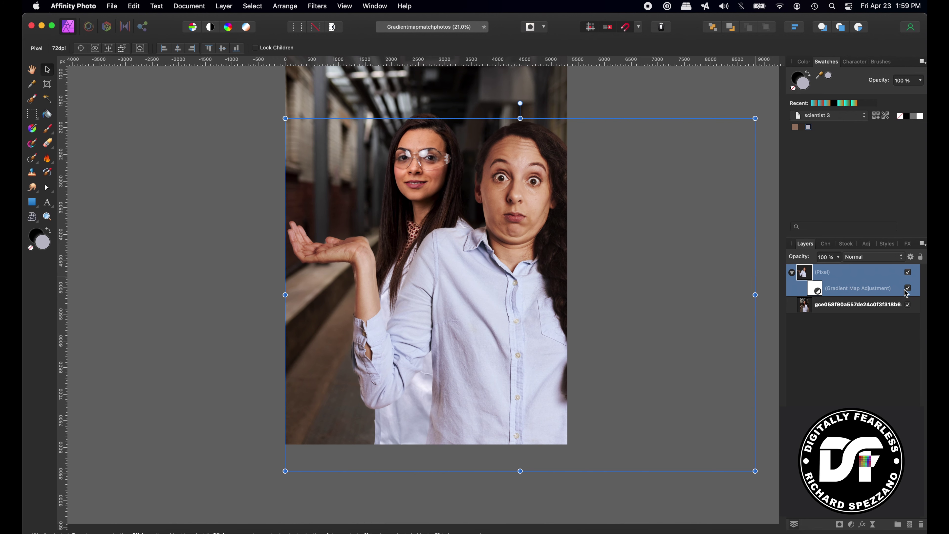
Lower the Gradient Map adjustment's opacity to 77%
mouse_move(806, 262)
mouse_down()
mouse_move(788, 261)
mouse_move(808, 255)
mouse_up()
click(815, 292)
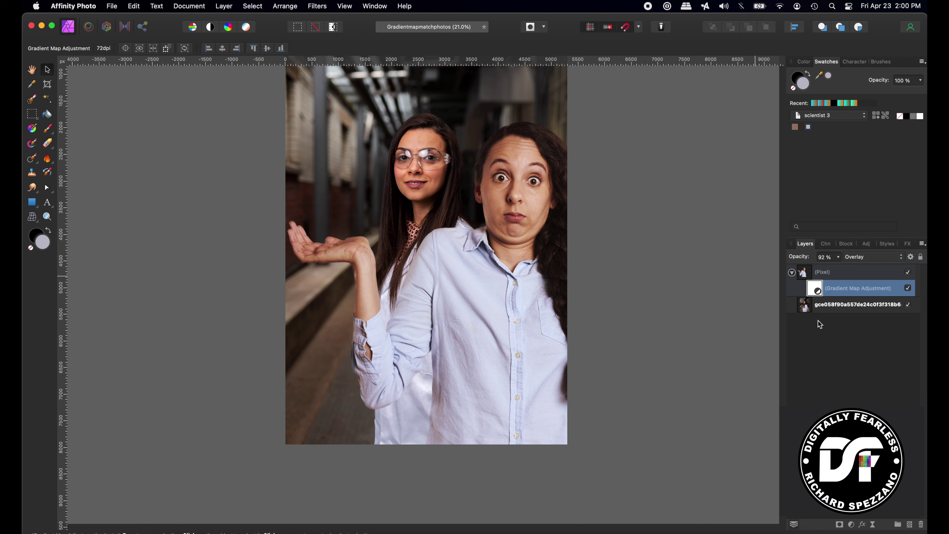
mouse_move(804, 256)
mouse_down()
mouse_move(771, 262)
mouse_move(796, 257)
mouse_up()
Reopen the Gradient Map settings, fine-tune the position of the middle brown stop, and close them
double_click(815, 288)
click(668, 266)
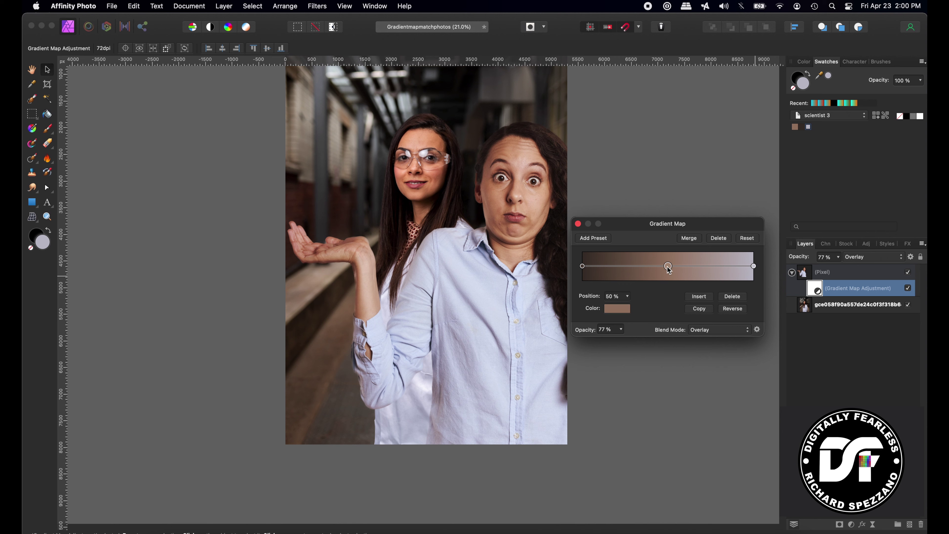
mouse_move(667, 268)
mouse_down()
mouse_move(707, 268)
mouse_move(615, 271)
mouse_move(669, 274)
mouse_up()
click(578, 223)
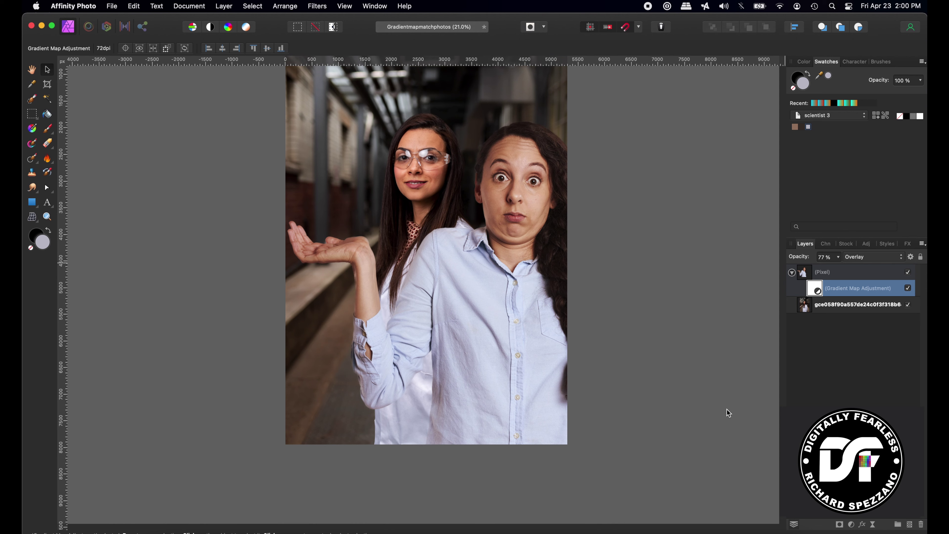
Add a fill layer above the photos and give it a linear gradient running across the full width of the image
click(223, 6)
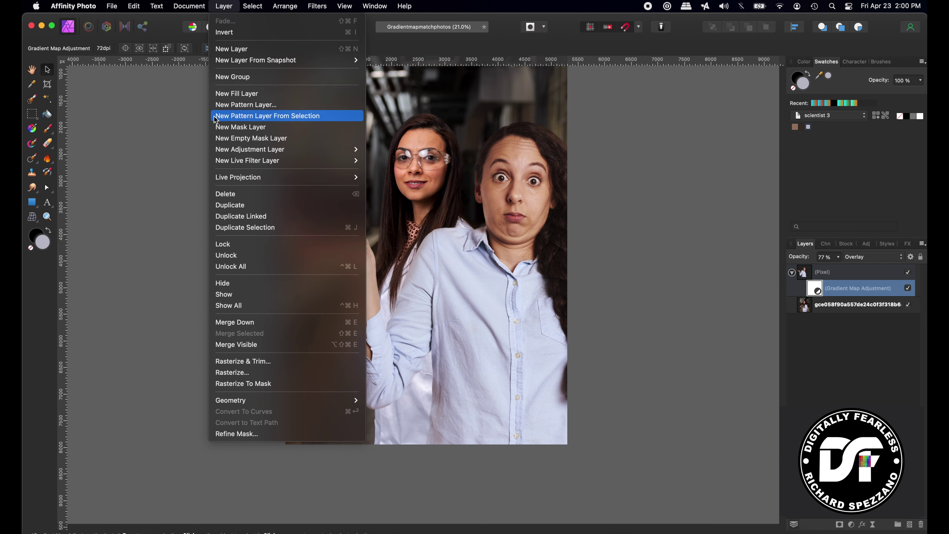
key(Escape)
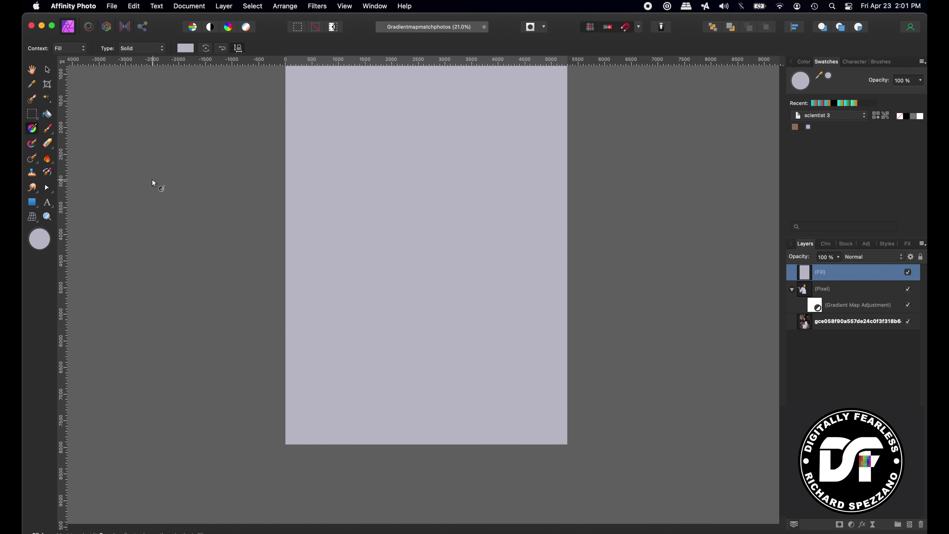
click(145, 51)
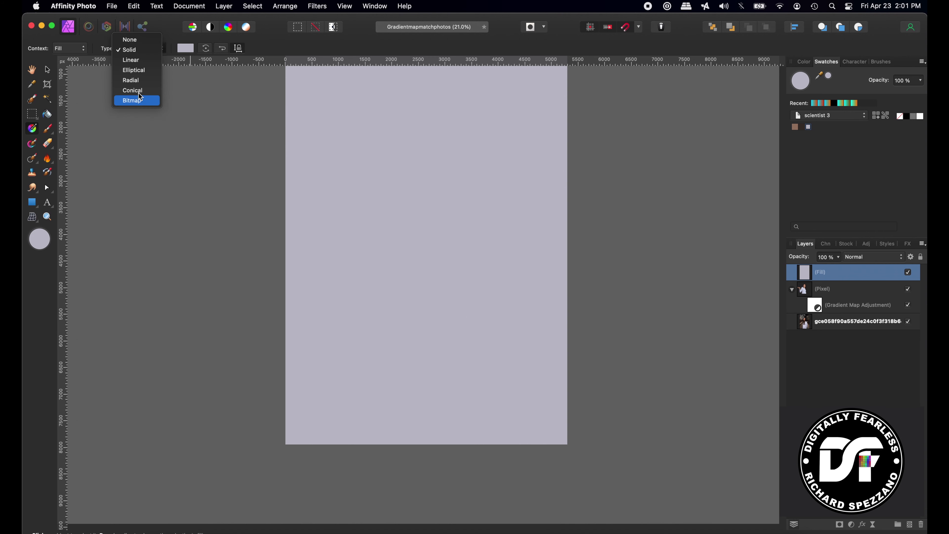
click(131, 60)
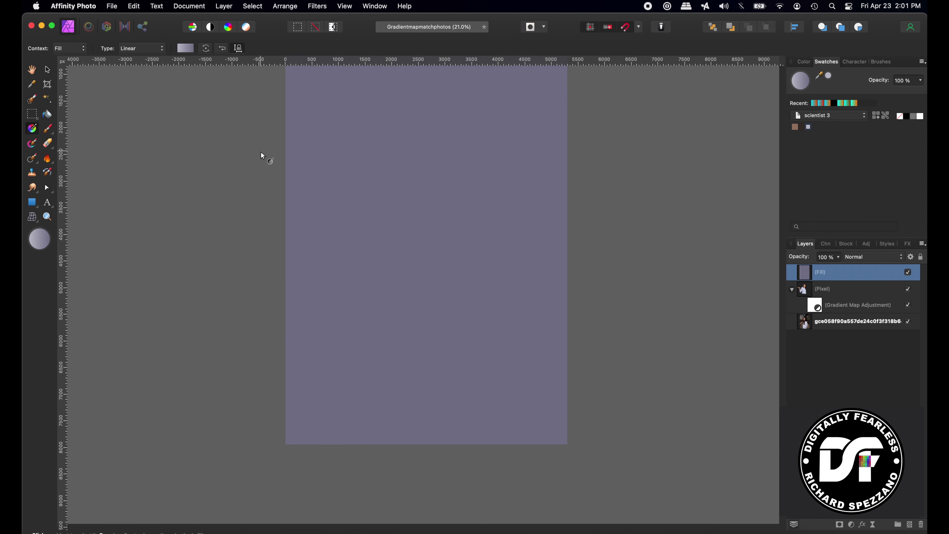
drag(287, 182, 565, 179)
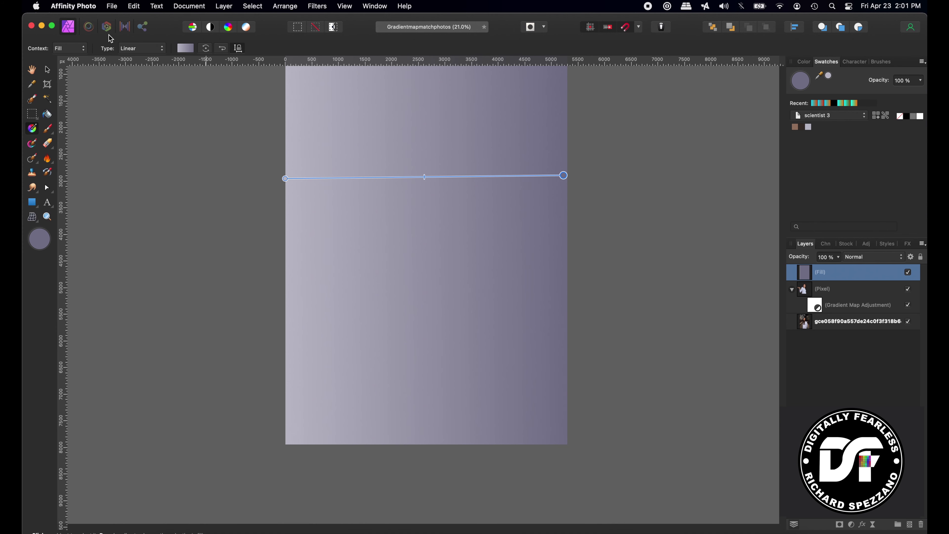
Insert a middle stop in the fill gradient and set its first stop to the dark brown sampled from the scientist 3 palette
click(186, 48)
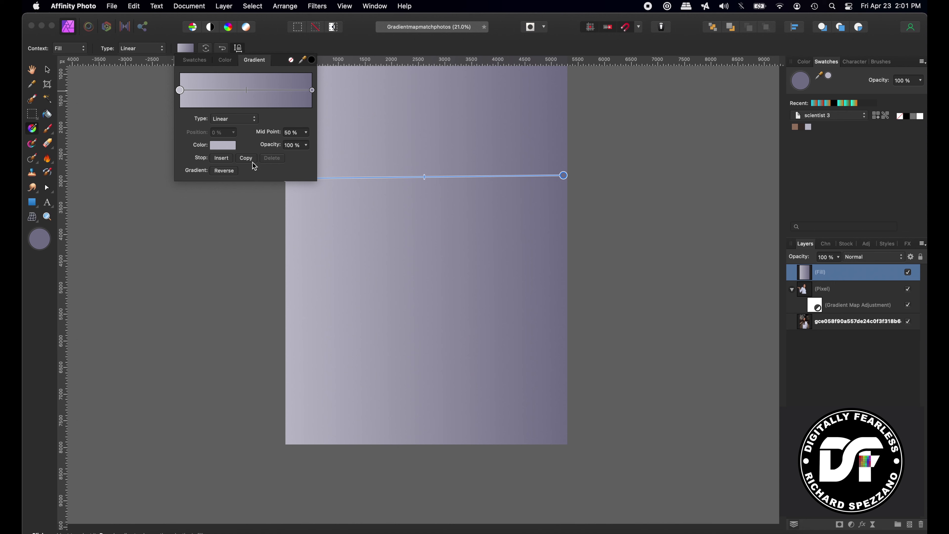
click(222, 158)
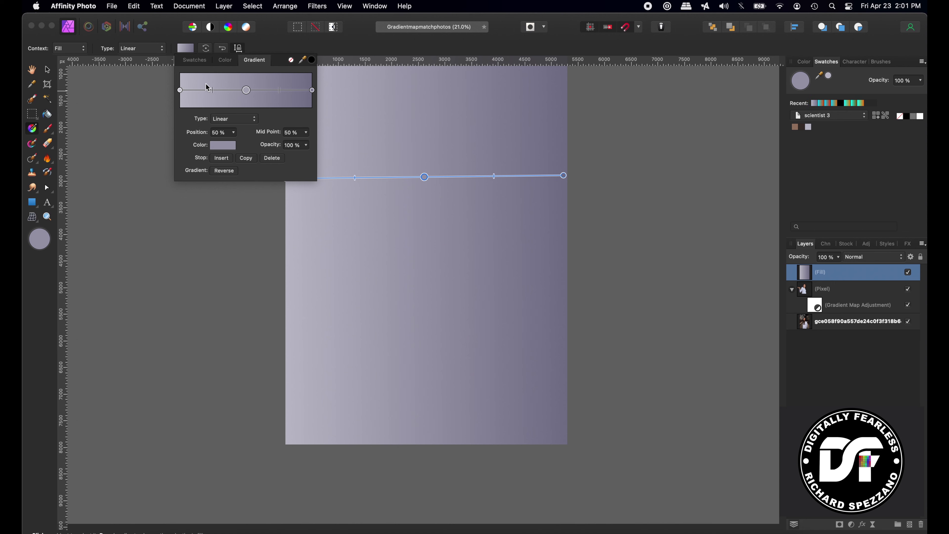
click(180, 90)
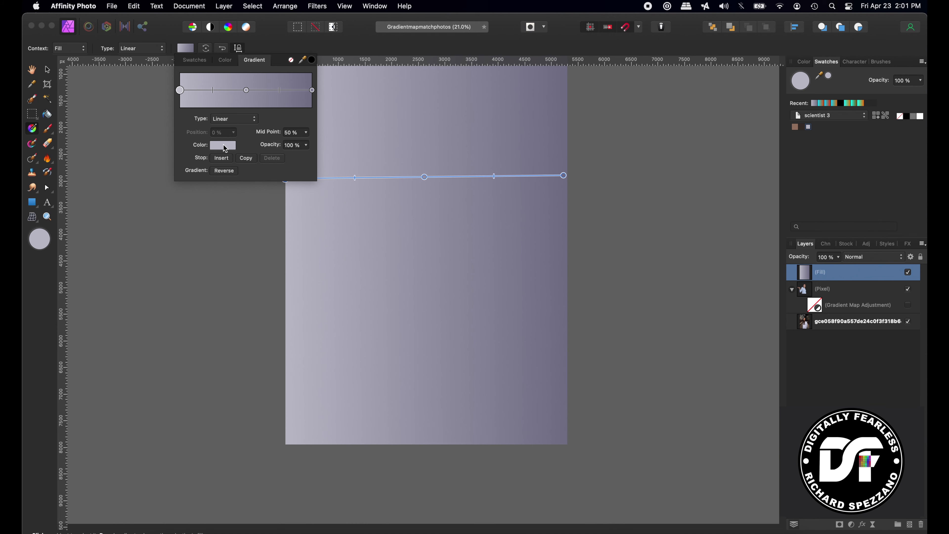
click(225, 146)
drag(311, 163, 801, 123)
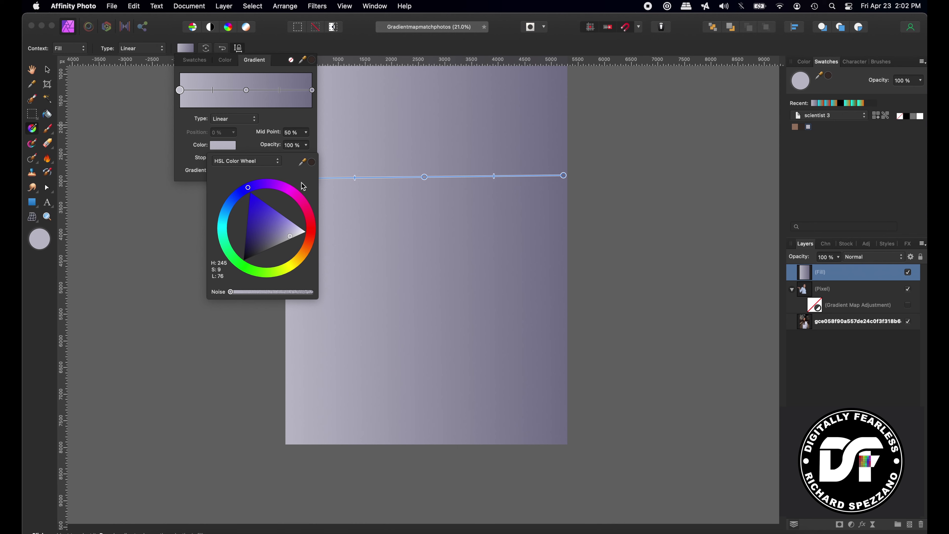
click(313, 165)
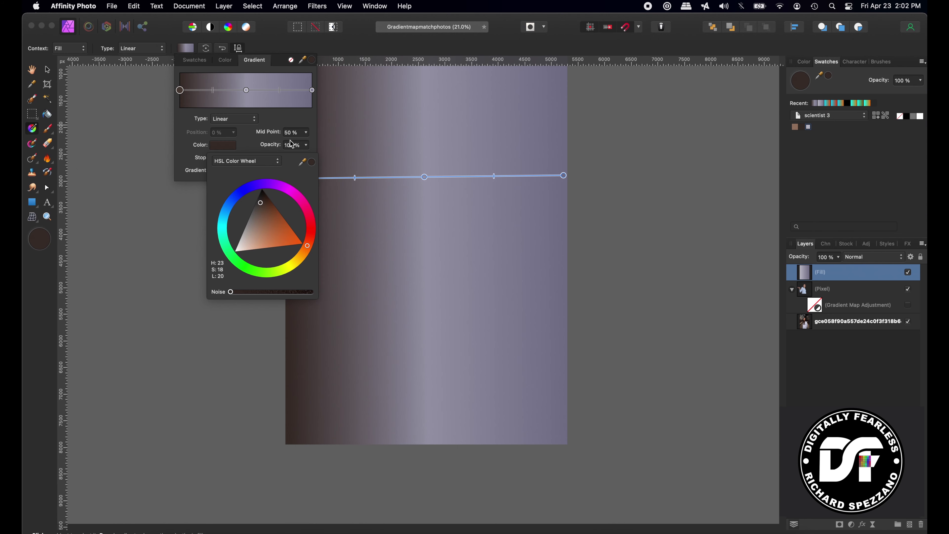
Set the fill gradient's middle stop to brown and its last stop to light lavender, both sampled from the scientist 3 palette
click(246, 90)
click(227, 146)
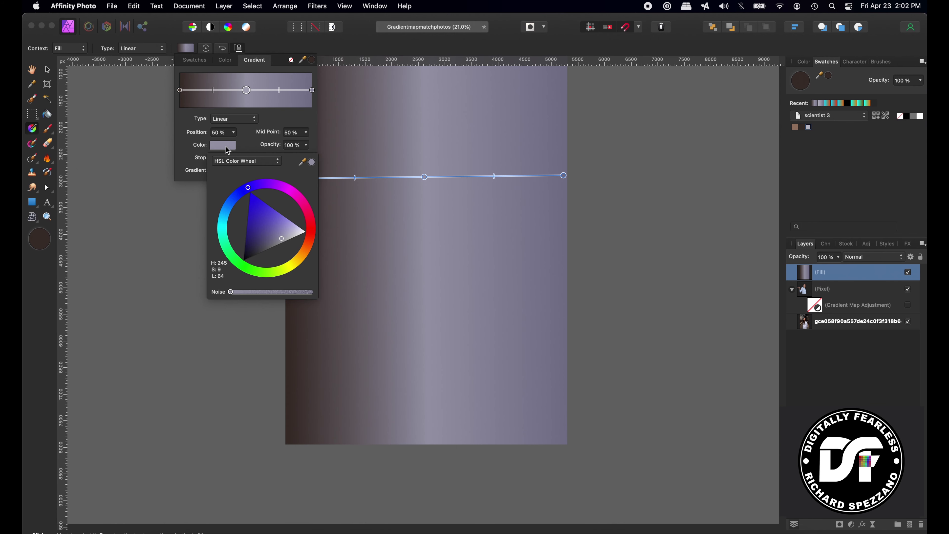
drag(315, 165, 795, 127)
click(312, 162)
click(312, 90)
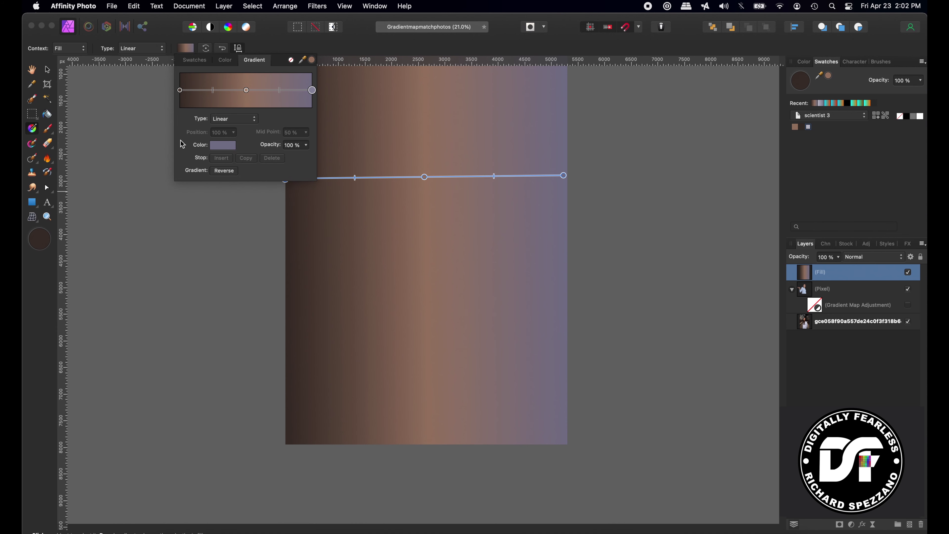
click(217, 150)
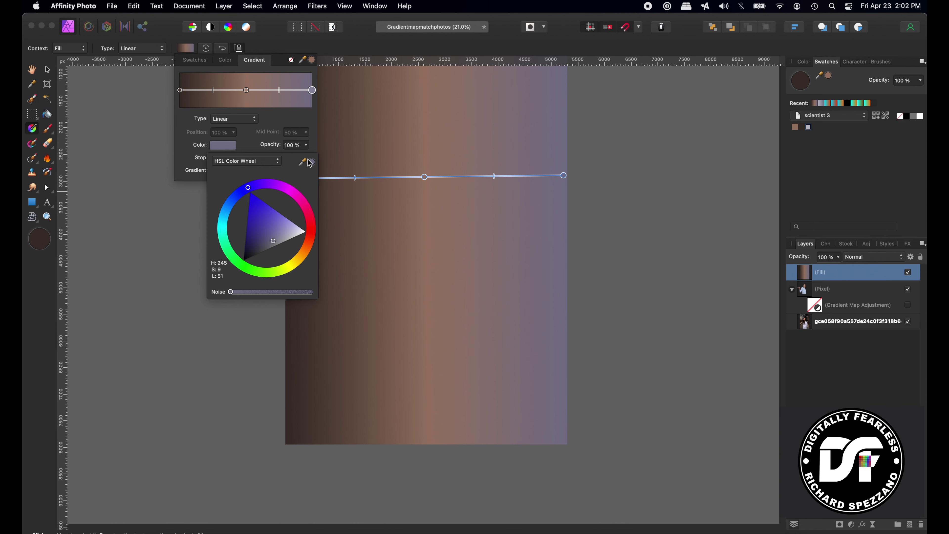
drag(312, 164, 809, 126)
click(315, 164)
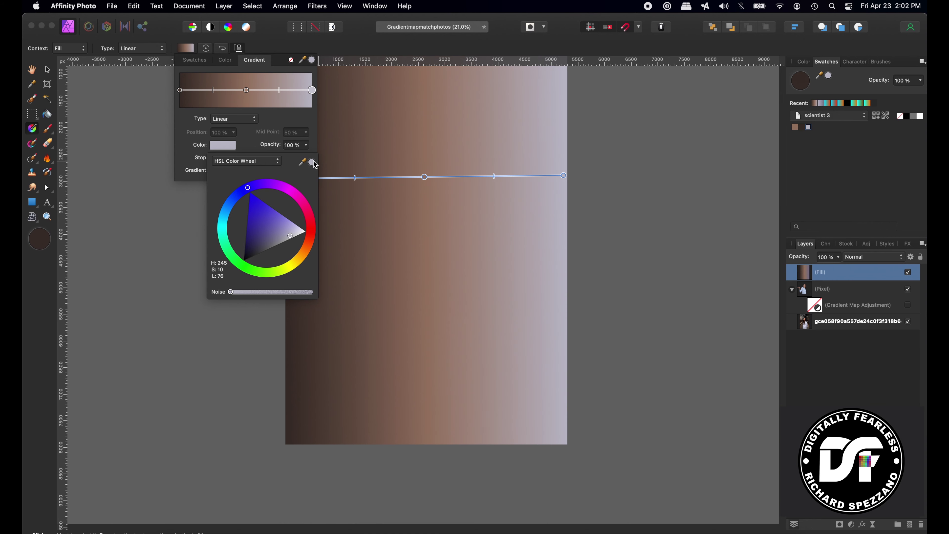
Set the fill layer to the Overlay blend mode and reposition the gradient's end points over the photo
click(862, 257)
click(861, 381)
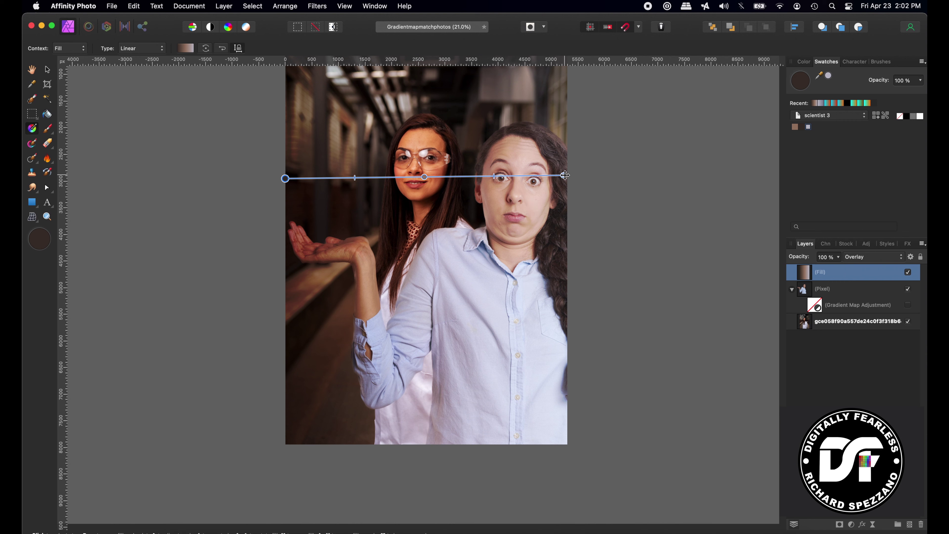
drag(564, 175, 685, 223)
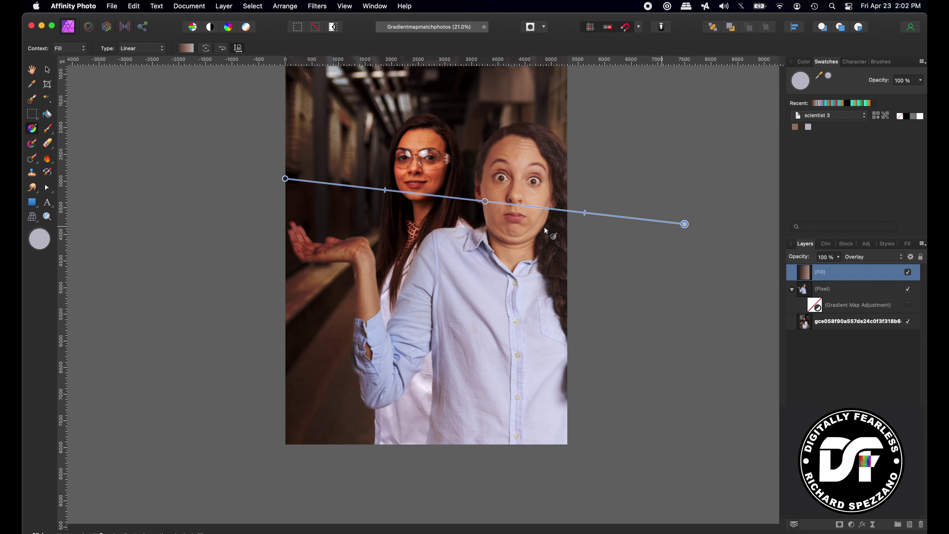
drag(283, 177, 568, 182)
click(46, 70)
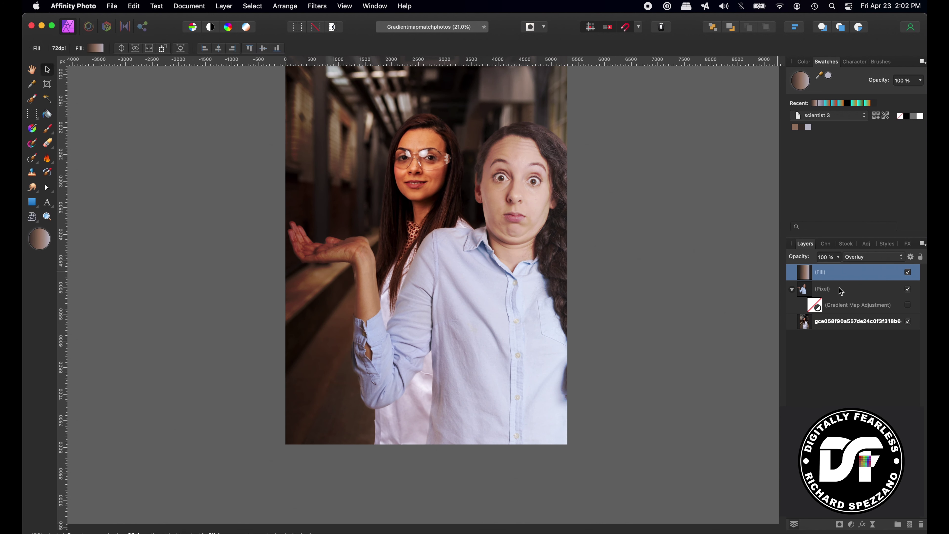
Delete the gradient fill layer and turn the cut-out woman's Gradient Map adjustment back on
key(Delete)
click(907, 289)
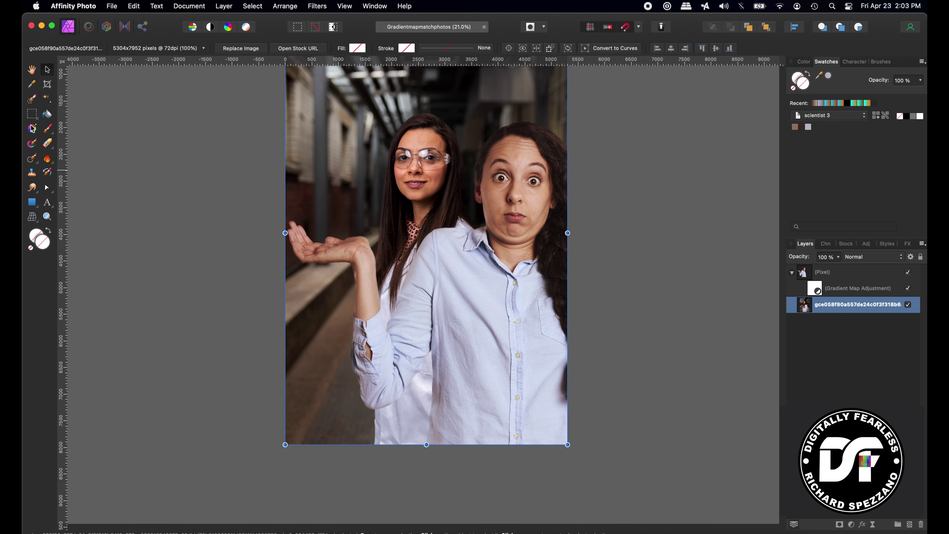
Hide the cut-out woman and add a Gradient Overlay layer effect with the Overlay blend mode to the scientist photo
click(909, 273)
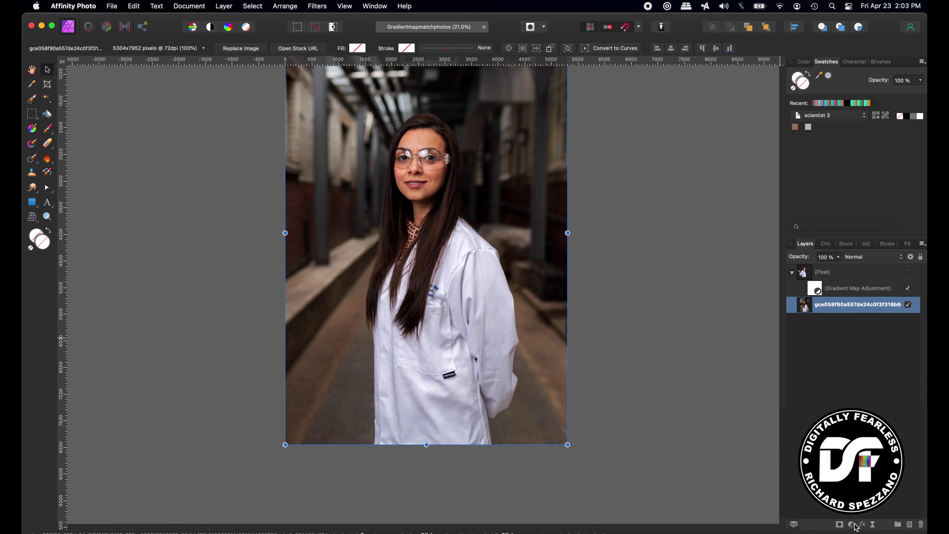
click(862, 524)
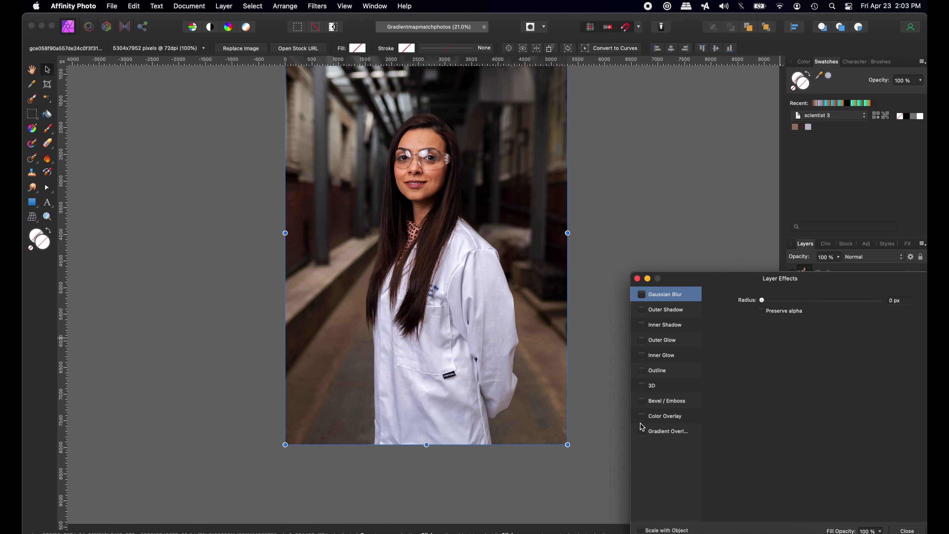
click(642, 432)
click(669, 433)
click(789, 302)
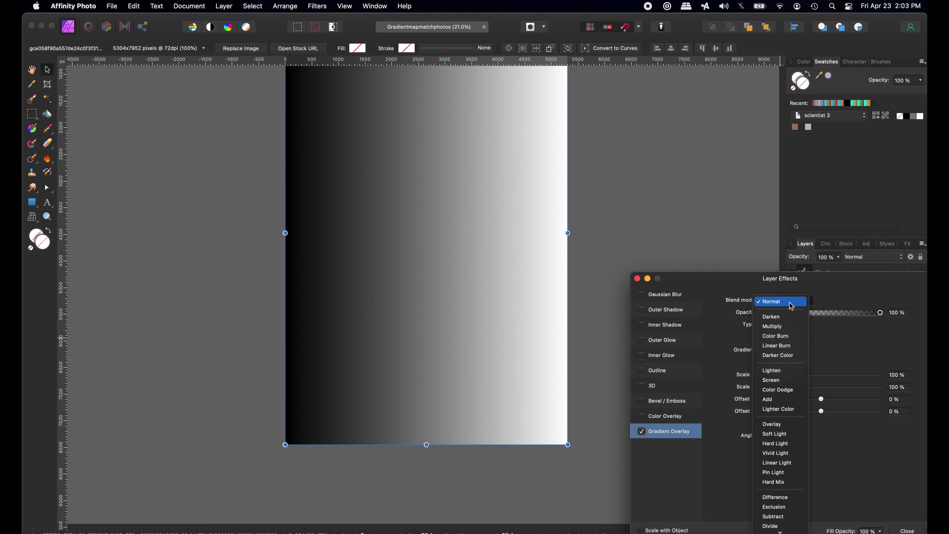
click(780, 428)
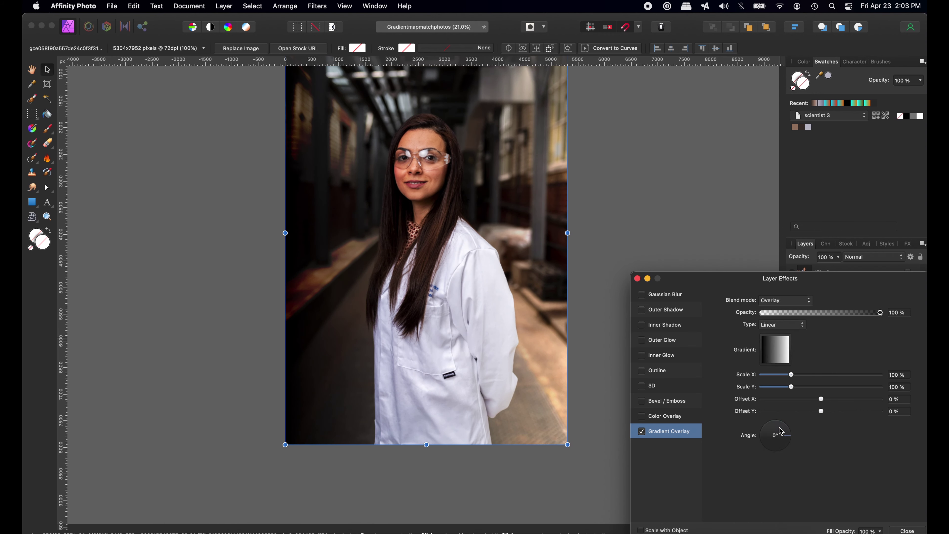
Set the first stop of the Gradient Overlay to a cyan with hue 192, saturation 100 and lightness 50
click(774, 348)
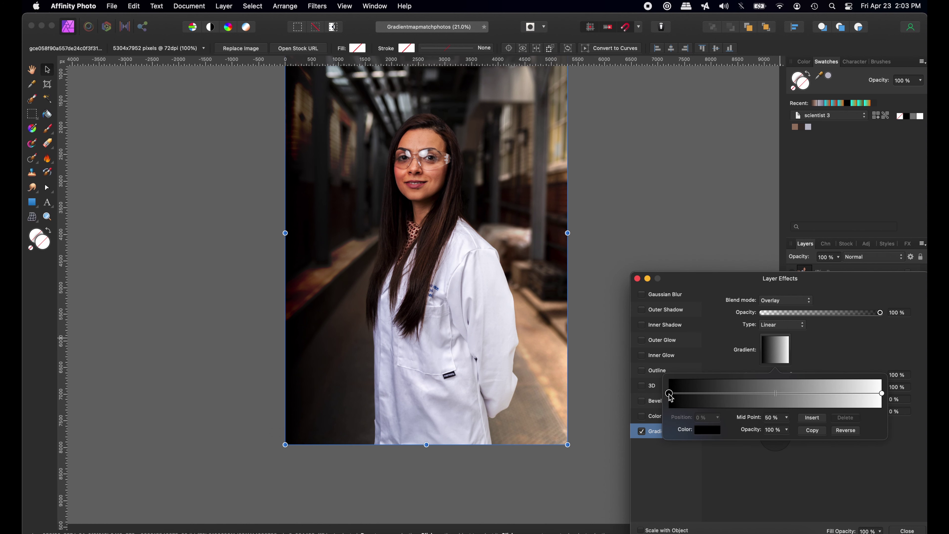
click(702, 432)
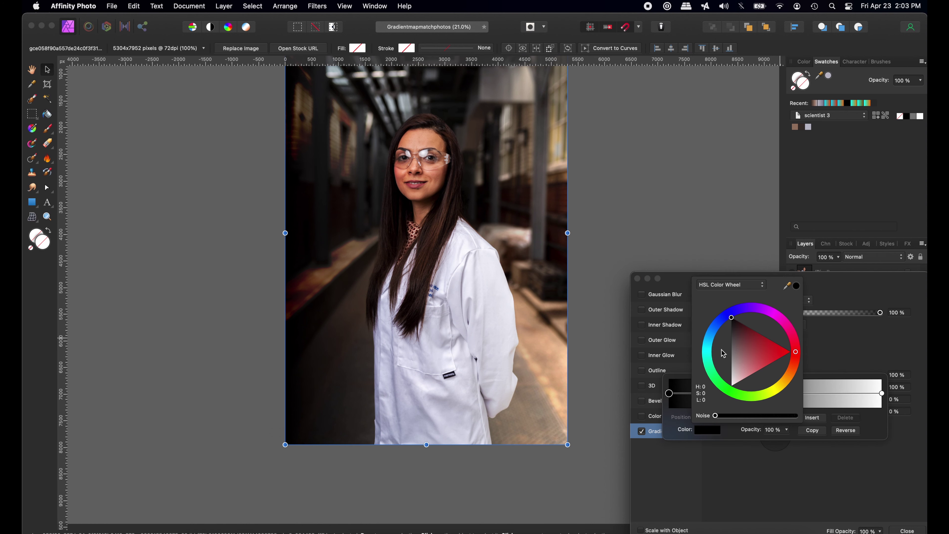
click(709, 343)
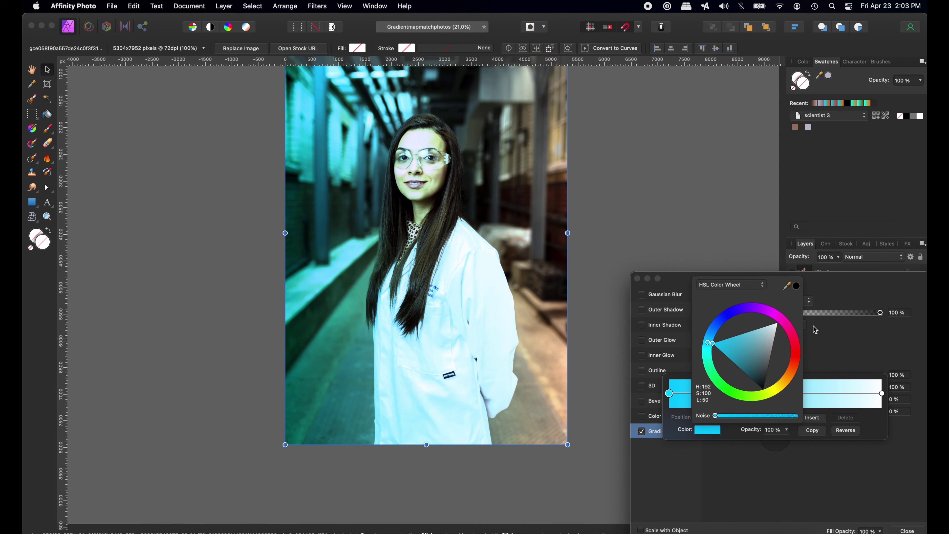
click(829, 343)
Set the last stop of the Gradient Overlay to an orange with hue 29, saturation 100 and lightness 50
click(882, 393)
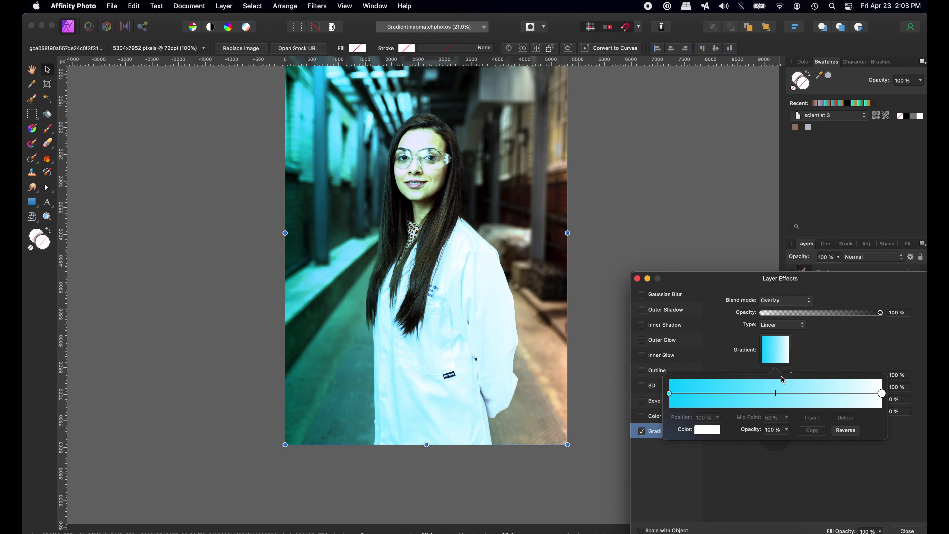
click(781, 365)
click(774, 360)
click(714, 437)
click(792, 371)
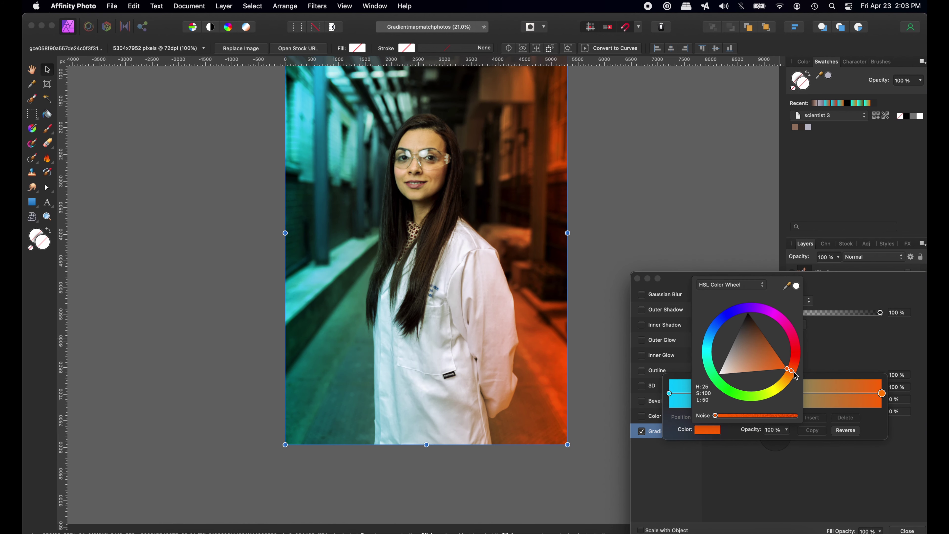
drag(794, 375, 793, 376)
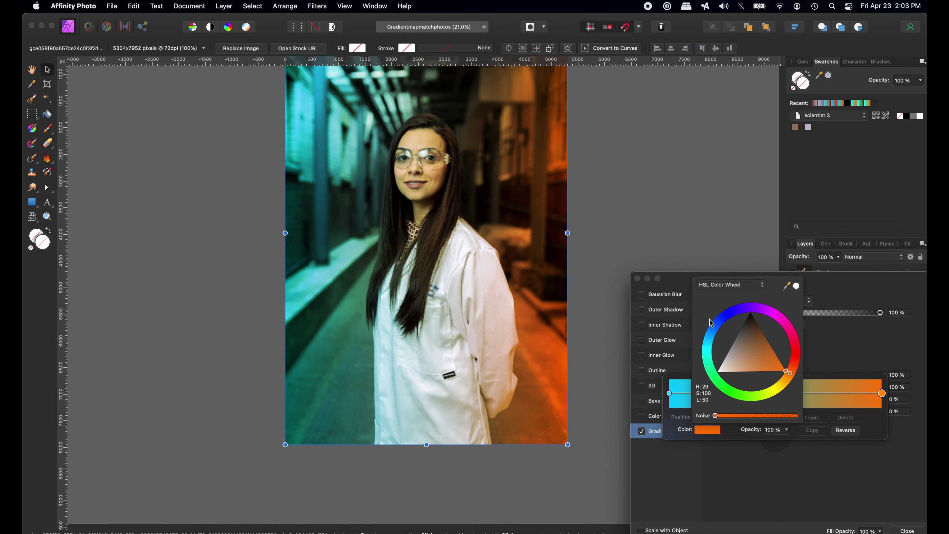
click(747, 474)
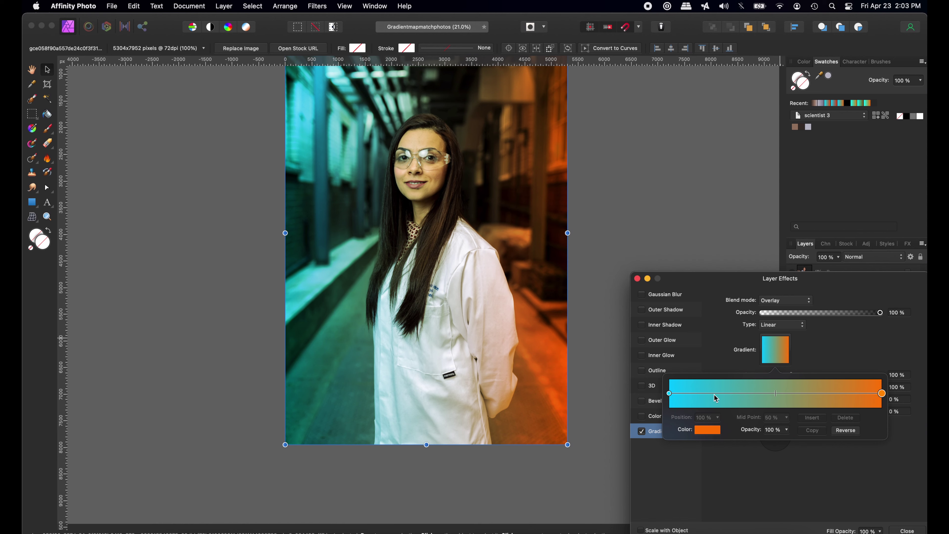
Rotate the Gradient Overlay to an angle of 340° and close the layer effects
drag(707, 281, 664, 226)
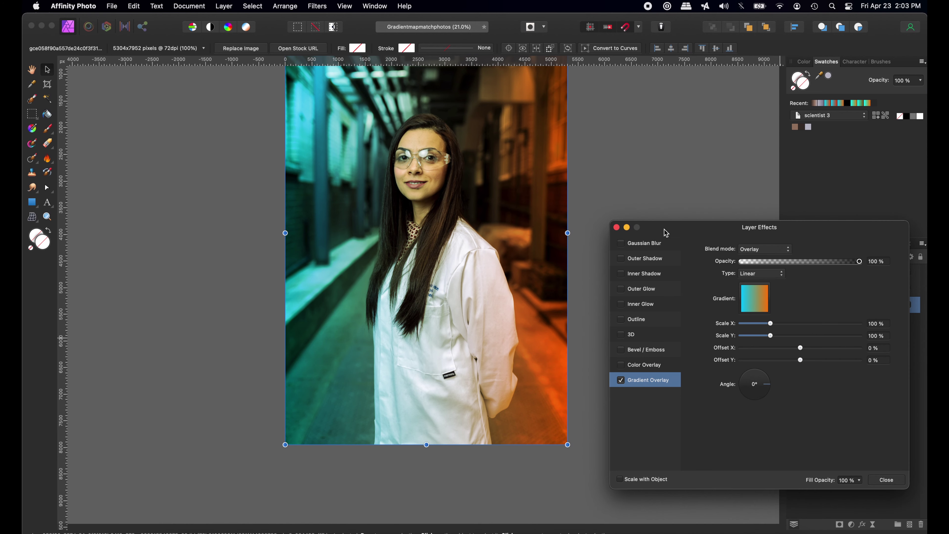
click(33, 131)
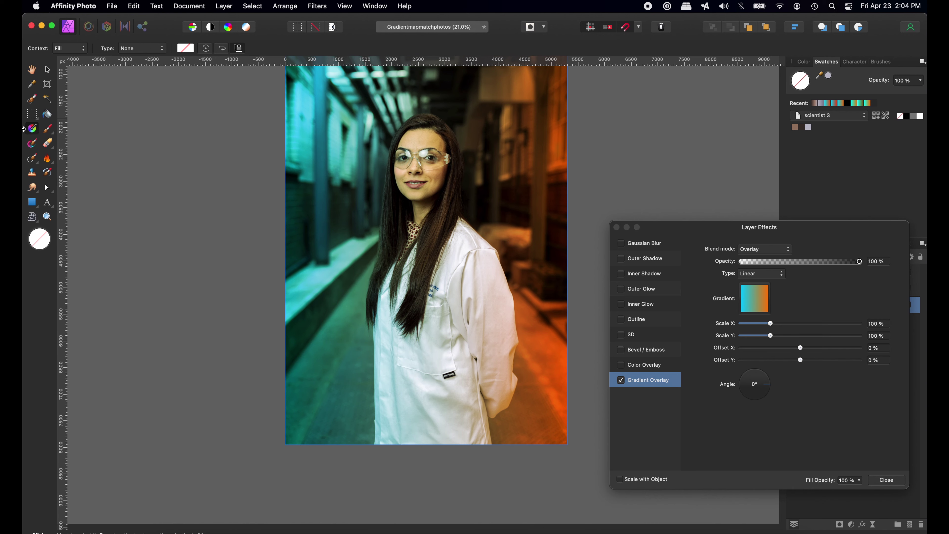
click(709, 229)
drag(708, 229, 708, 229)
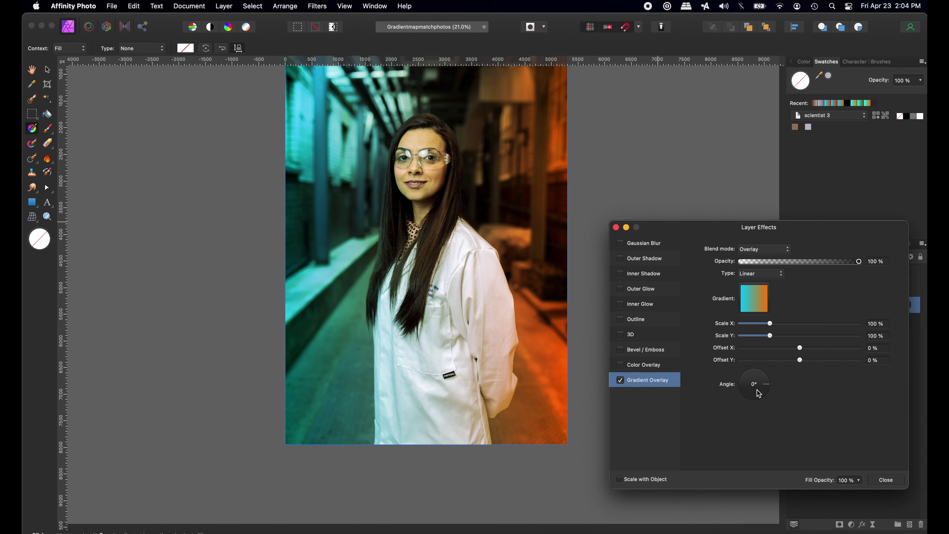
mouse_move(771, 387)
mouse_down()
mouse_move(756, 369)
mouse_move(738, 371)
mouse_move(729, 394)
mouse_move(746, 384)
mouse_move(765, 386)
mouse_move(737, 390)
mouse_move(780, 393)
mouse_up()
click(616, 228)
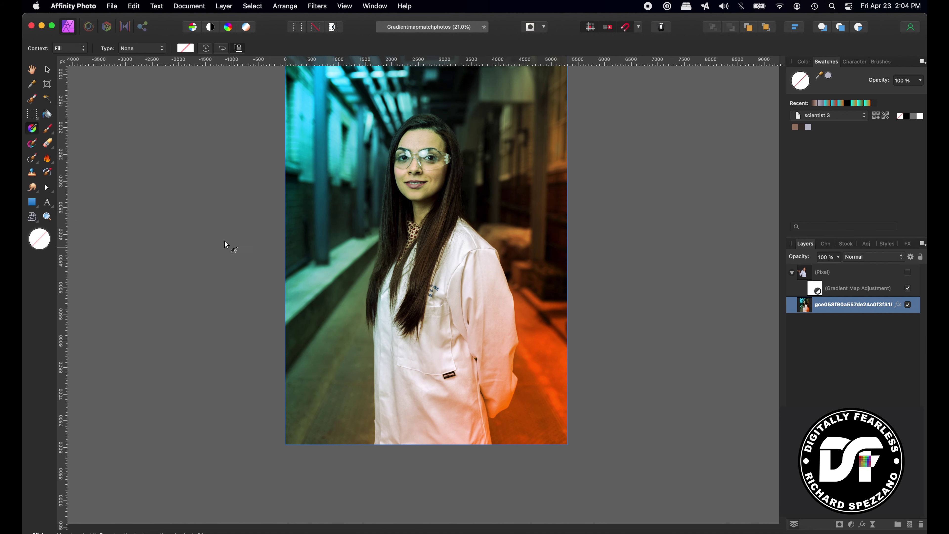
Turn off the Gradient Overlay effect on the scientist photo, close the layer effects, and deselect the layer
scroll(192, 188, up, 2)
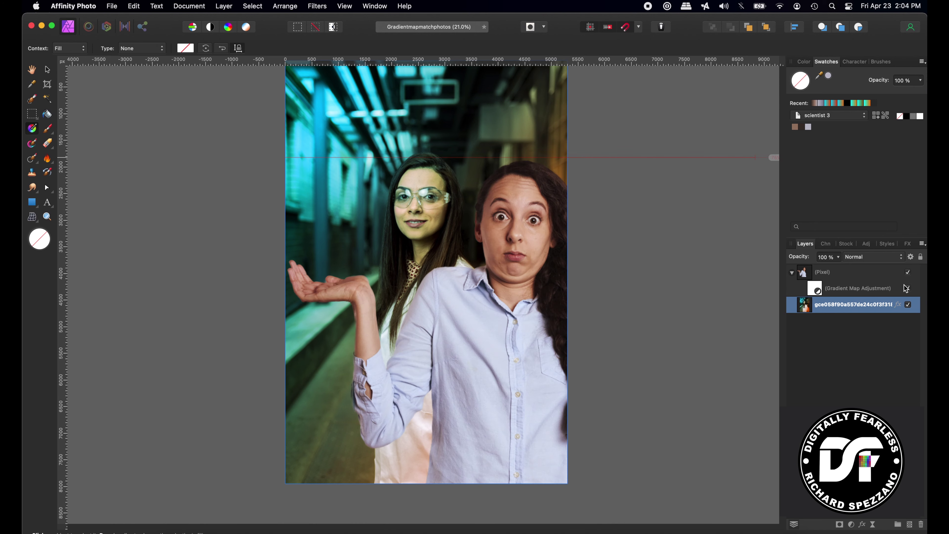
scroll(807, 308, up, 1)
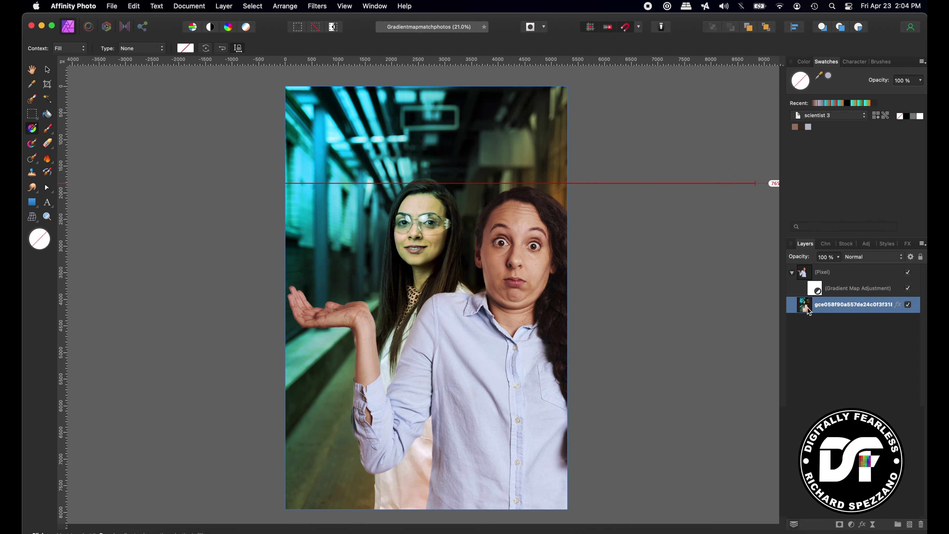
click(898, 305)
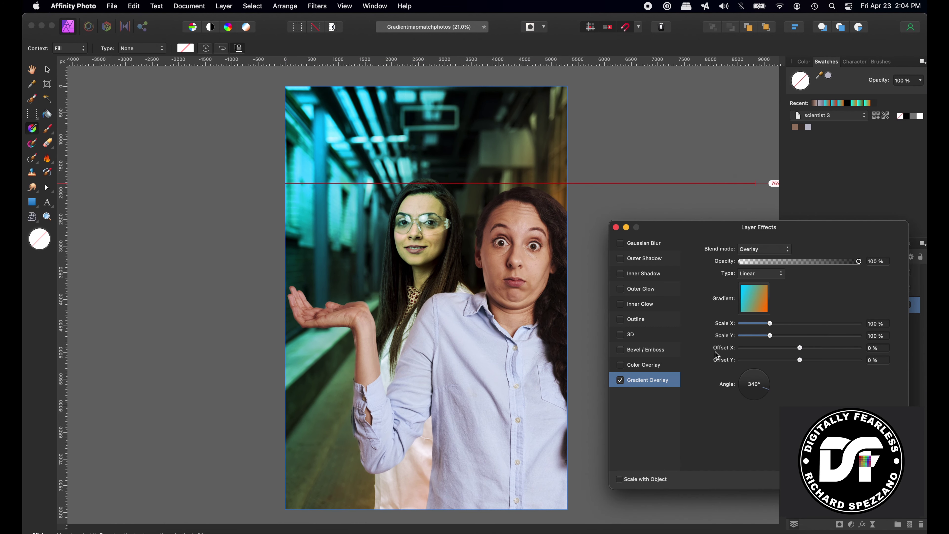
click(620, 381)
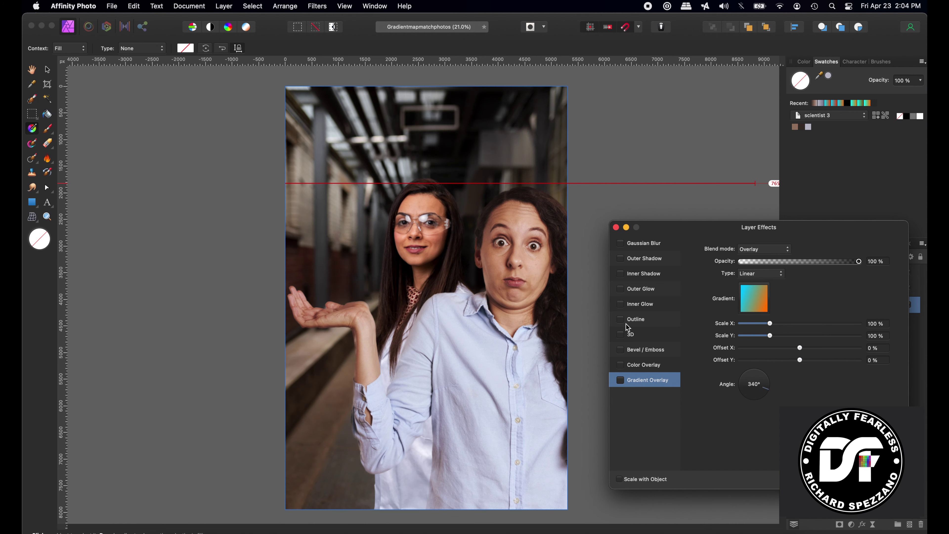
click(616, 227)
click(884, 366)
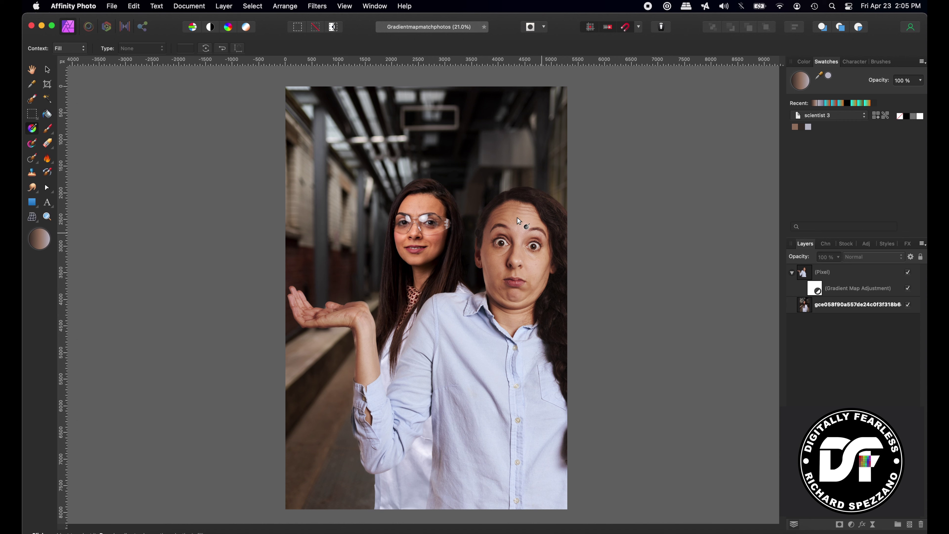
click(48, 73)
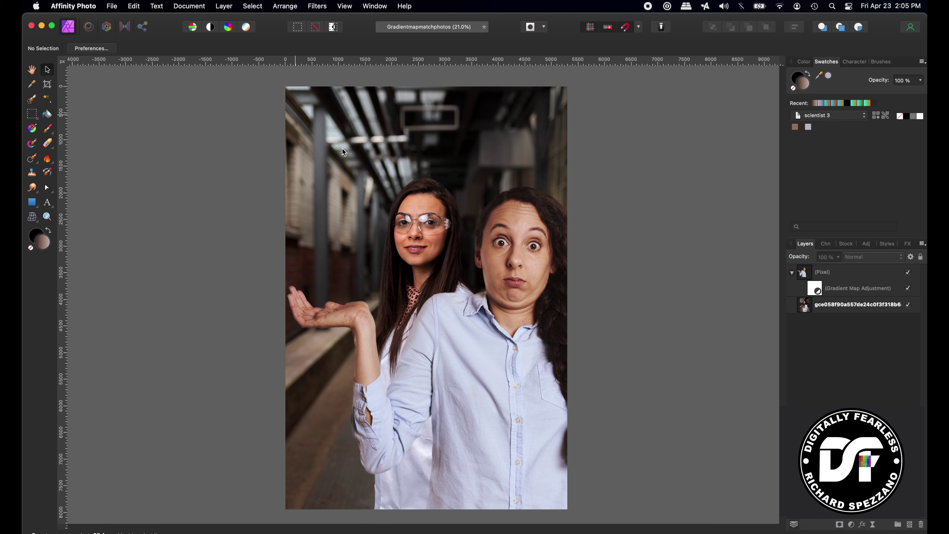